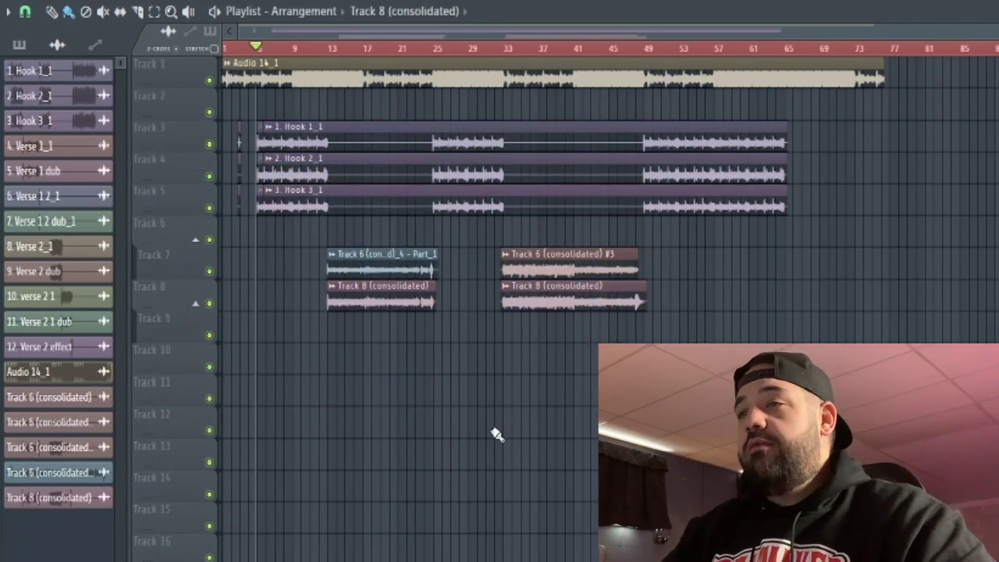
Trim the ends of the first verse clips on Tracks 7 and 8 to just after bar 25
scroll(558, 180, "up", 5)
scroll(476, 194, "down", 6)
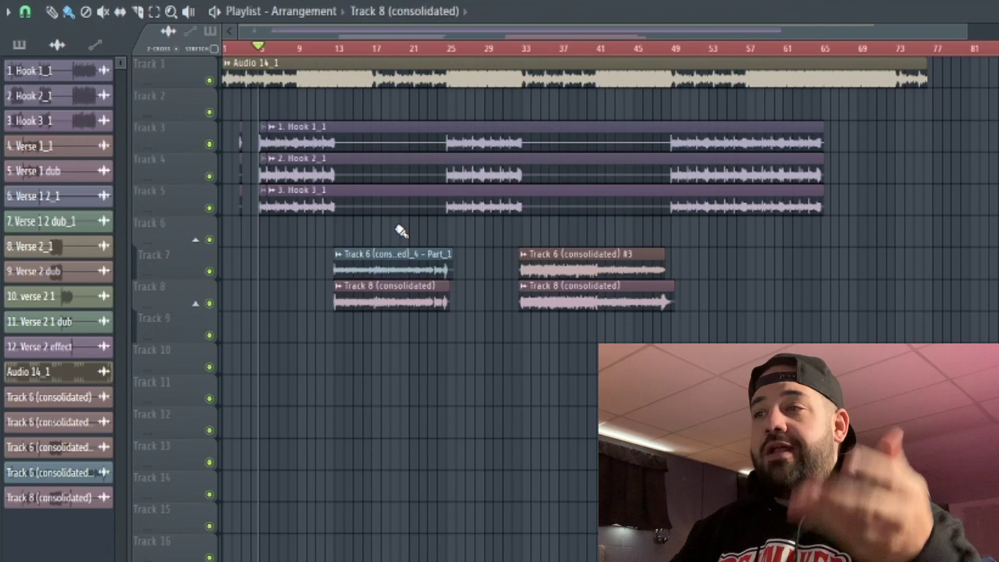
scroll(365, 321, "up", 5)
scroll(366, 320, "down", 3)
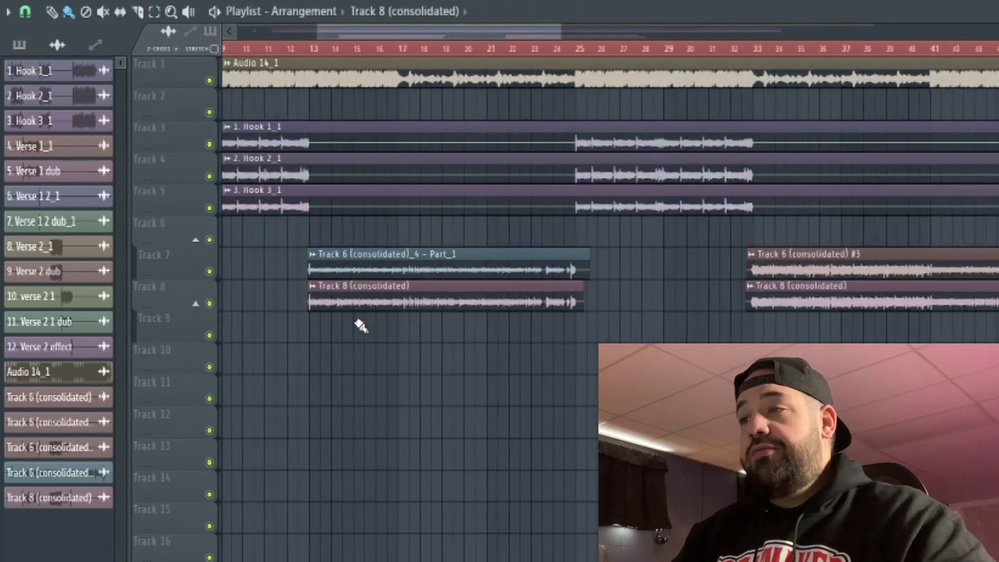
scroll(564, 273, "up", 5)
left_click_drag(537, 269, 530, 269)
left_click(466, 285)
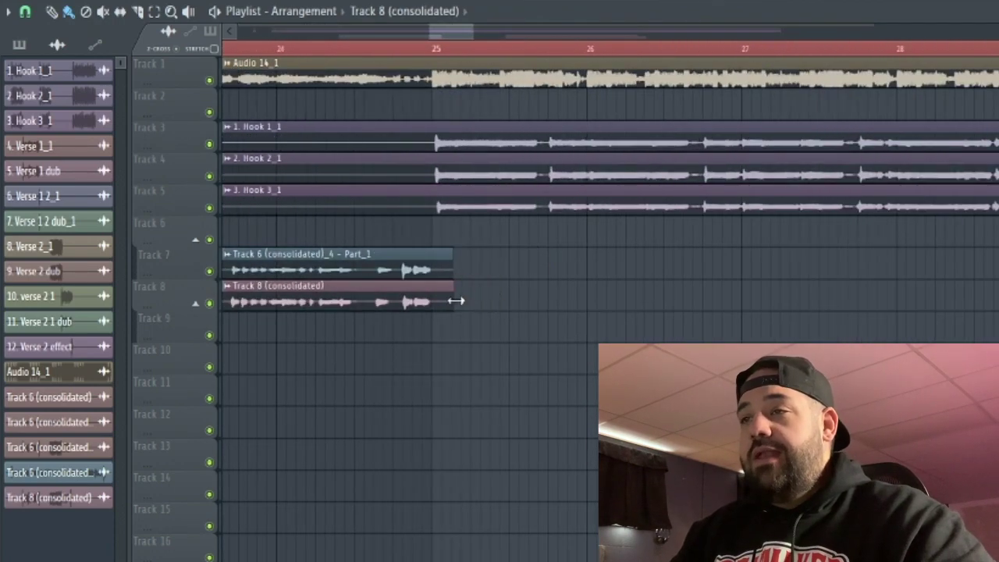
scroll(615, 293, "down", 5)
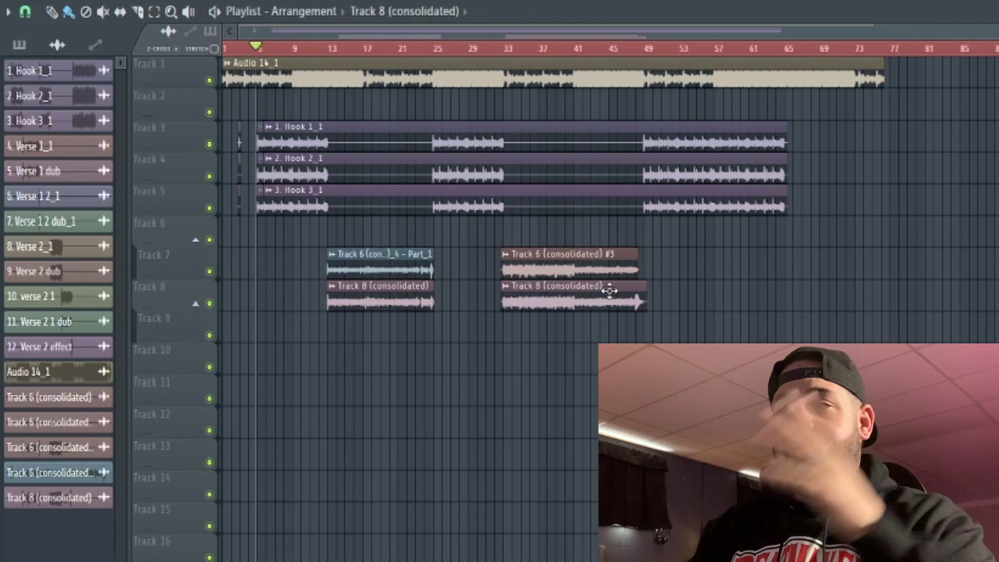
Show the mixer over the playlist and check the mixer tracks of the three hook clips and the HOOK BUSS
key("F9")
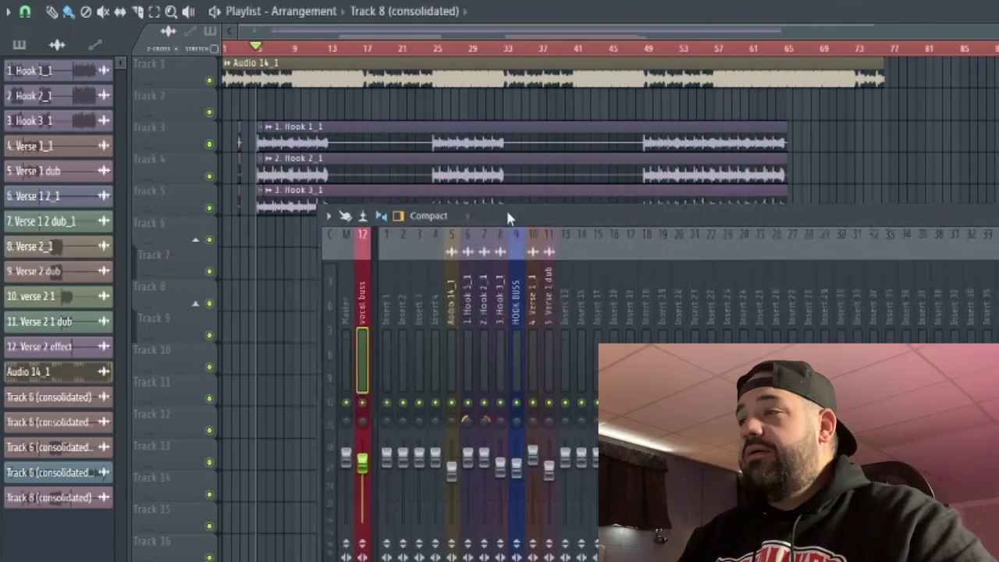
left_click_drag(506, 211, 441, 254)
left_click_drag(292, 121, 304, 195)
scroll(263, 135, "up", 3)
left_click_drag(251, 127, 343, 195)
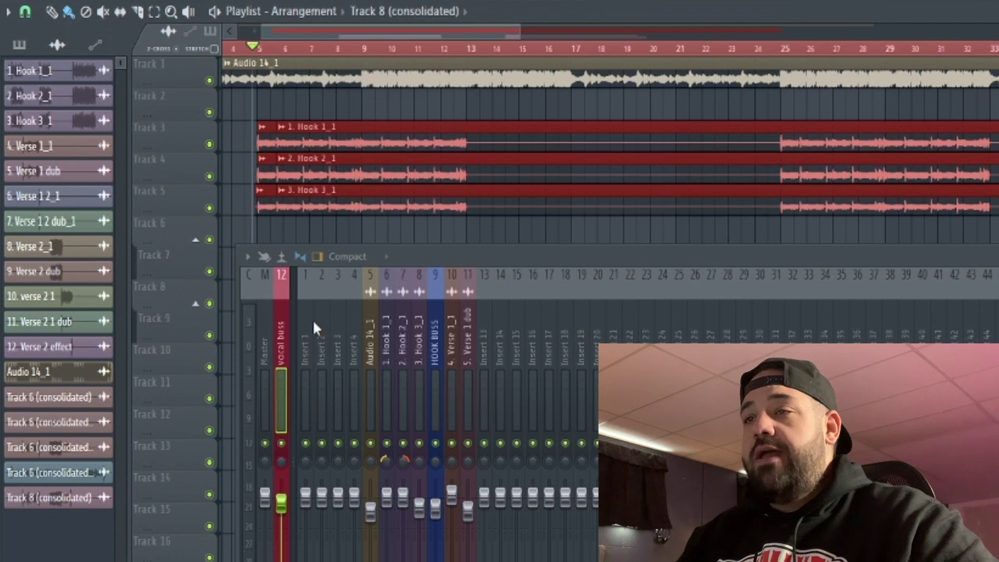
left_click(402, 335)
left_click(419, 344)
left_click(435, 358)
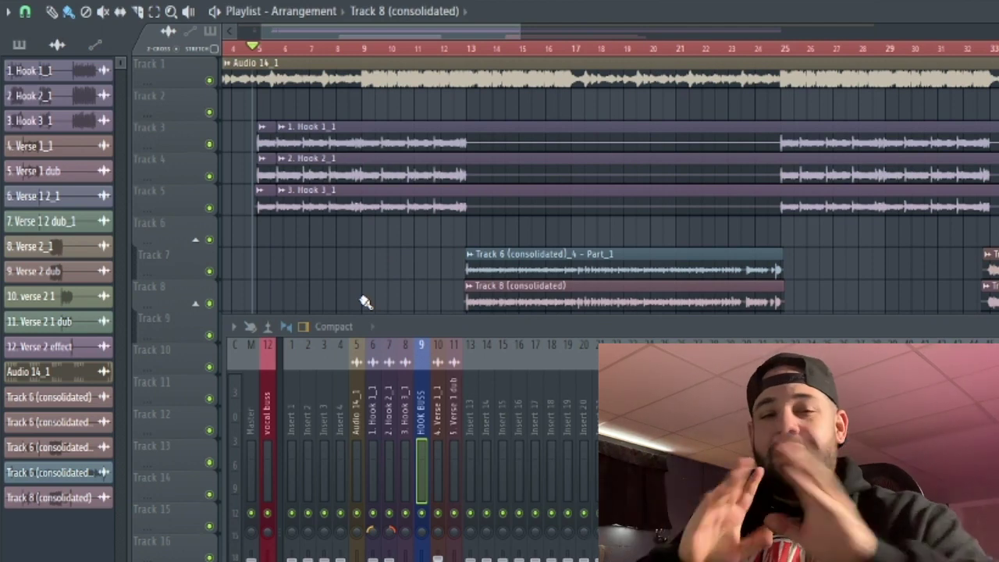
Delete the short opening slices of Hook 2_1 and Hook 3_1 and extend the remaining clips back to before bar 5
scroll(260, 236, "up", 1)
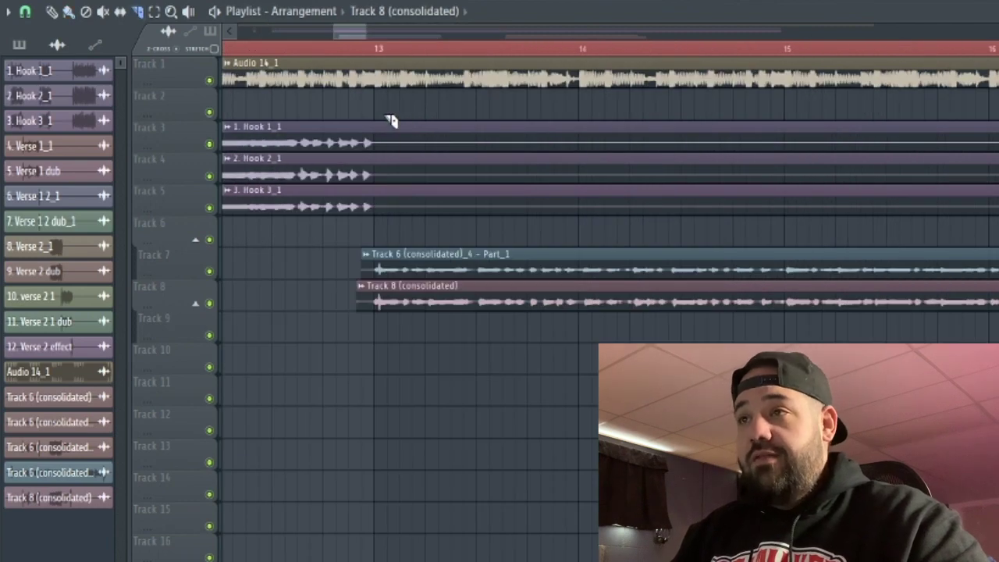
scroll(453, 145, "down", 8)
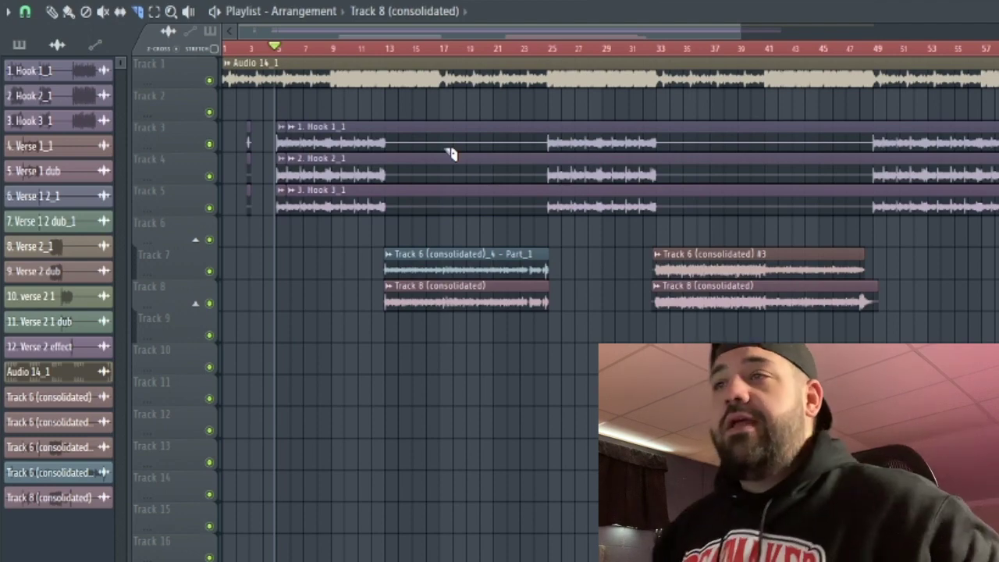
scroll(255, 223, "up", 10)
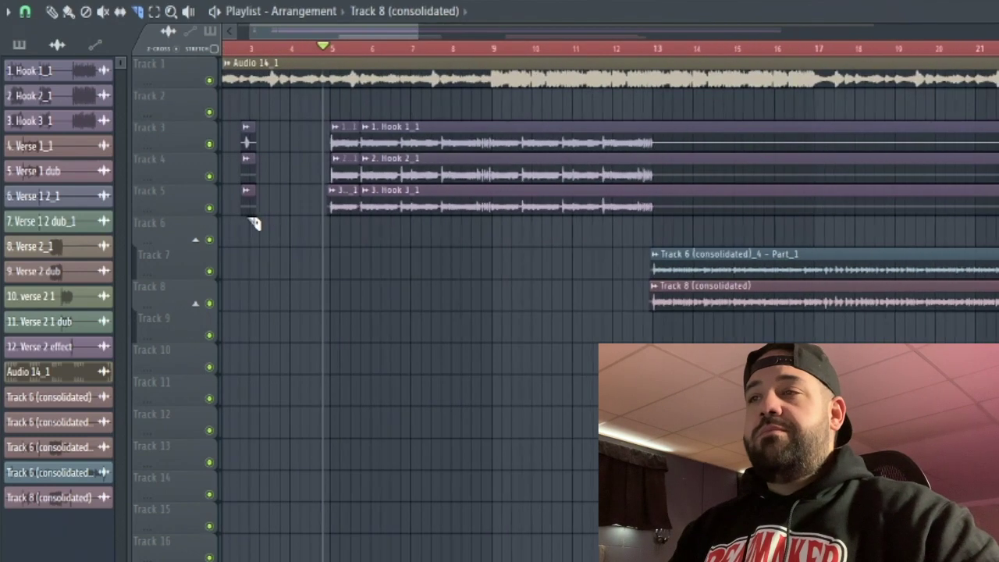
right_click(437, 178)
right_click(446, 204)
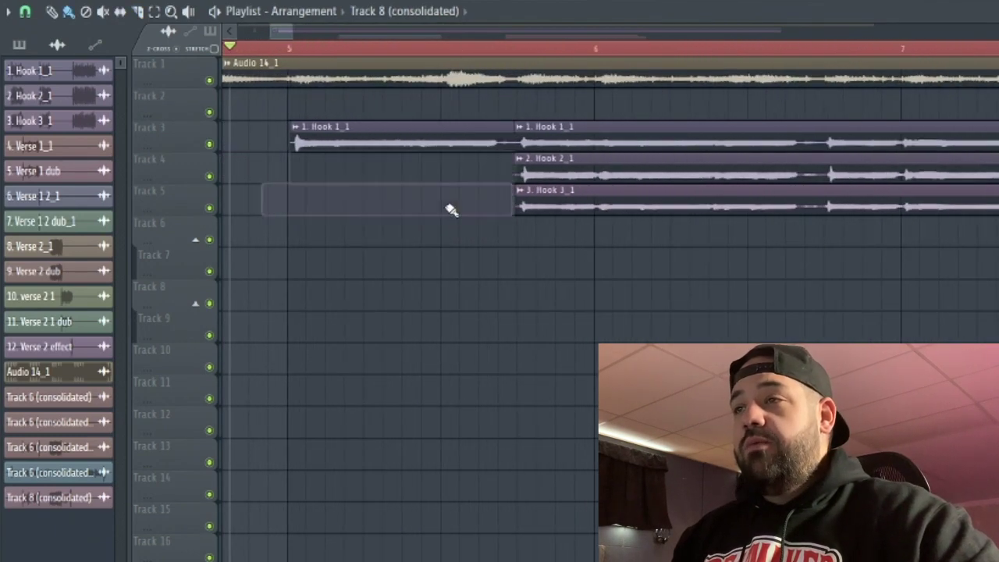
left_click_drag(498, 170, 262, 199)
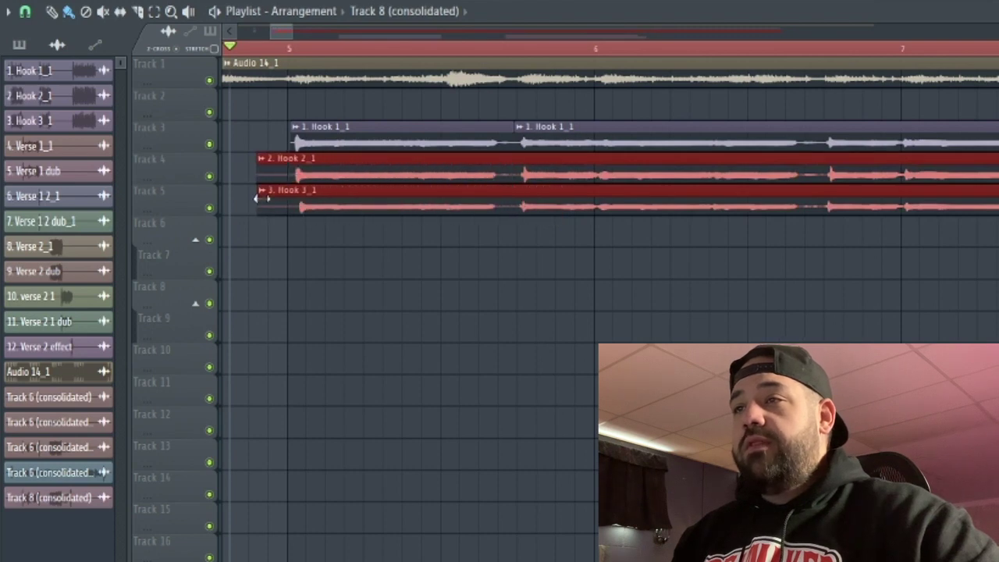
Delete the short opening slice of Hook 1_1 and extend the remaining clip on Track 3 back to just before bar 5
right_click(498, 131)
right_click(463, 145)
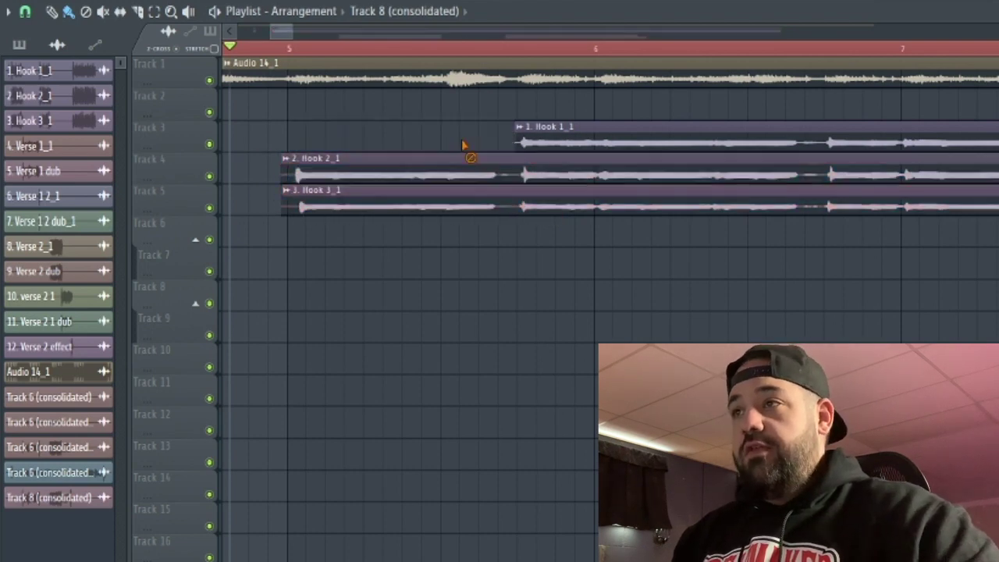
left_click_drag(518, 135, 258, 144)
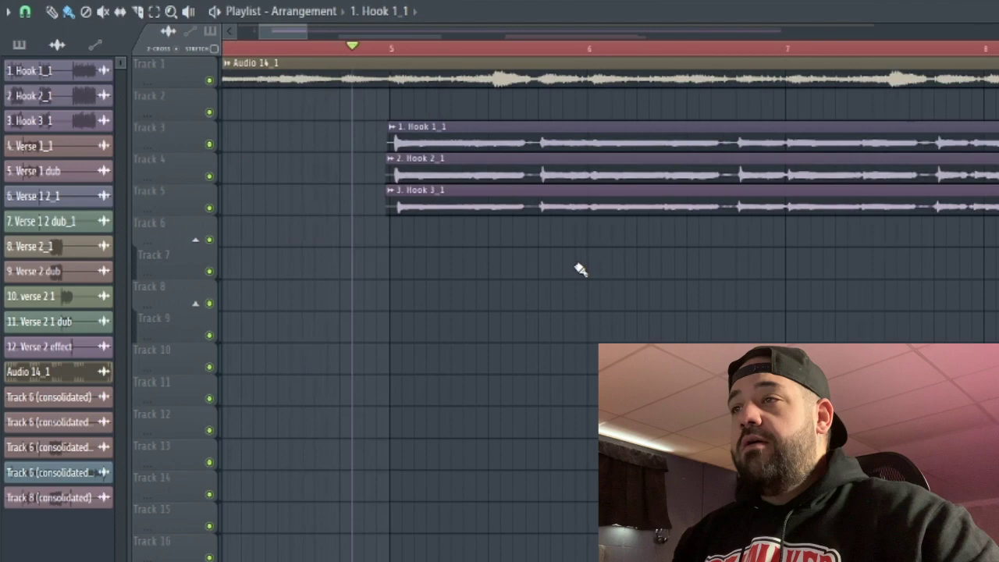
scroll(546, 250, "down", 5, "ctrl")
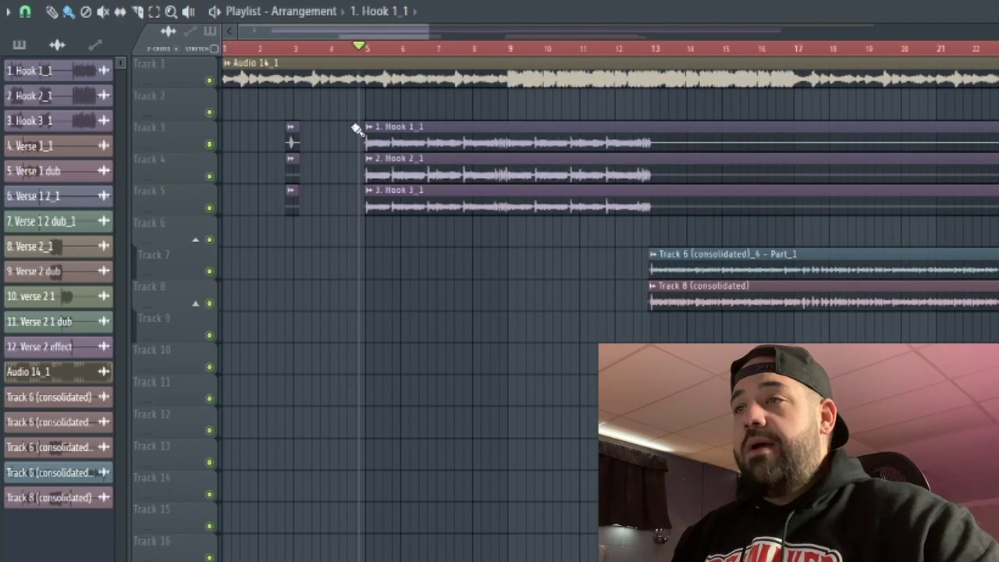
left_click_drag(356, 129, 417, 197)
left_click_drag(354, 130, 426, 215)
left_click(443, 264, "ctrl")
scroll(357, 238, "down", 3, "ctrl")
scroll(306, 229, "up", 3, "ctrl")
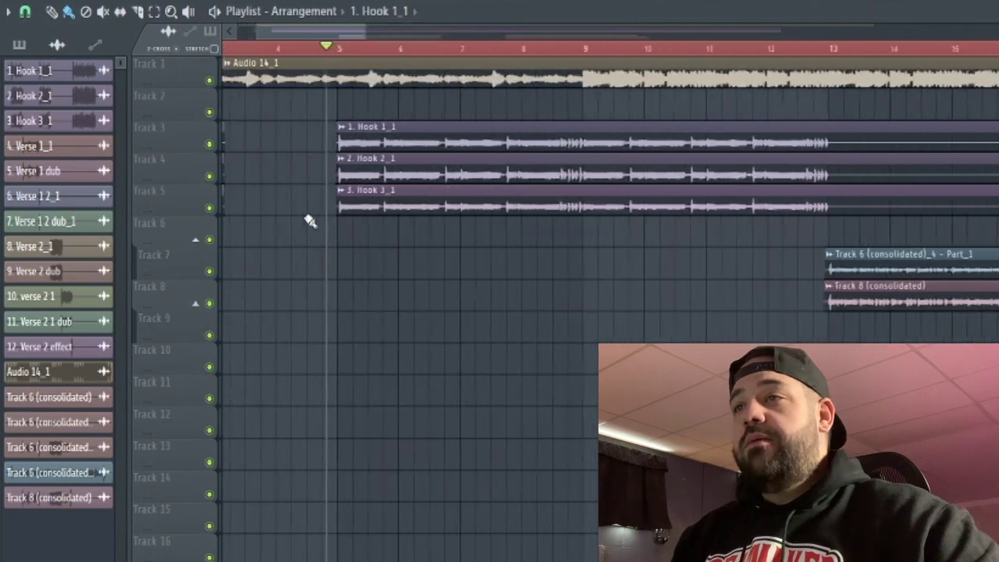
Set the declicking mode of the Hook 1_1 clip to Generic (bleeding) and do the same for the Hook 2_1 clip
scroll(311, 222, "down", 1, "ctrl")
double_click(438, 139)
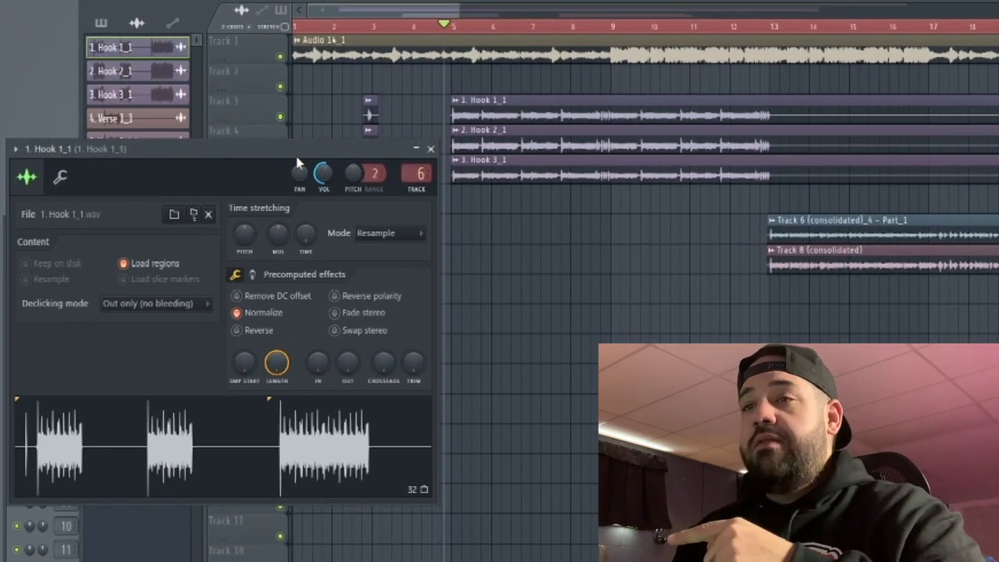
left_click_drag(231, 153, 262, 152)
left_click(185, 303)
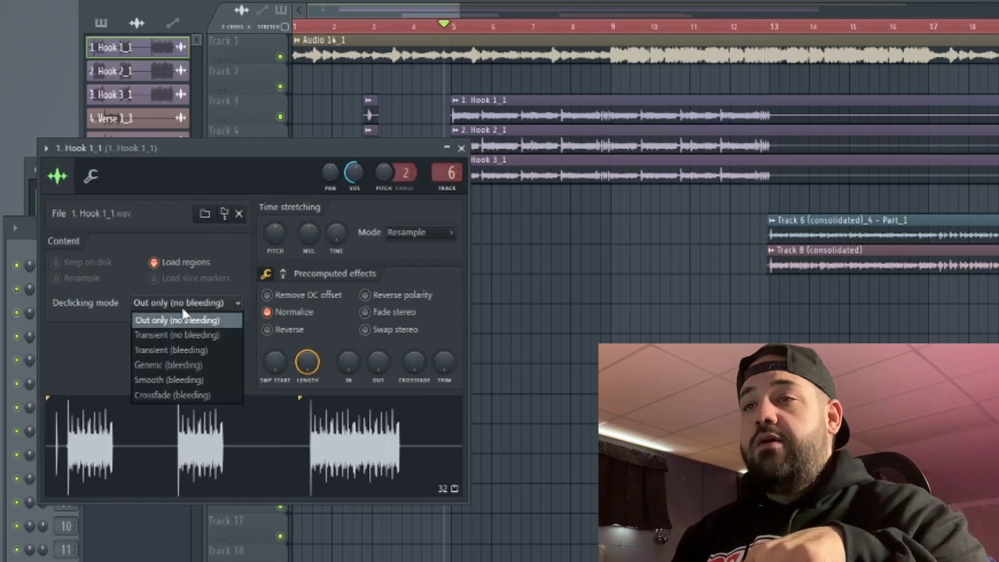
left_click(169, 365)
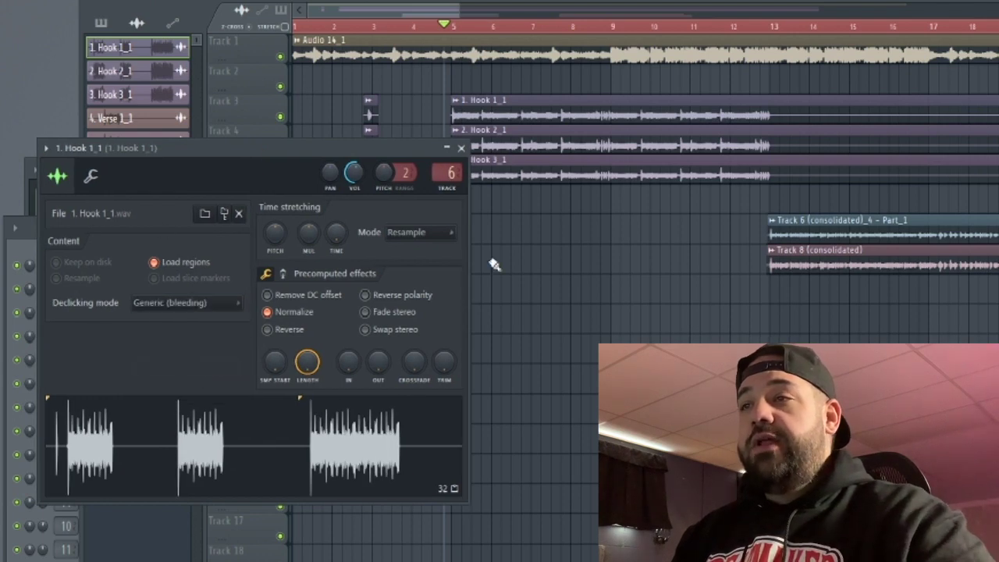
double_click(502, 130)
left_click(171, 326)
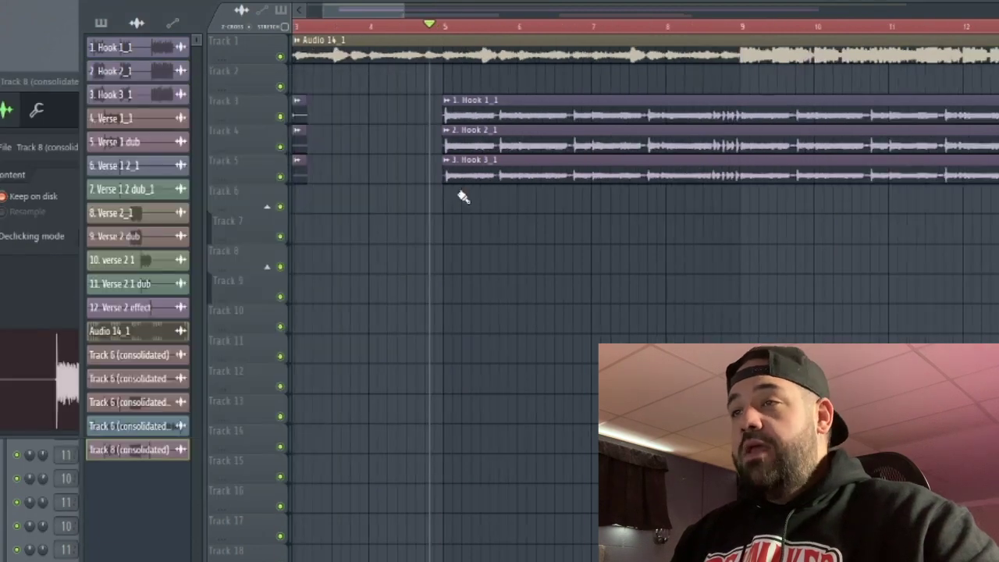
Trim the starts of the Hook 2_1 and Hook 3_1 clips to line up with Hook 1_1 just before bar 5
scroll(463, 197, "up", 2)
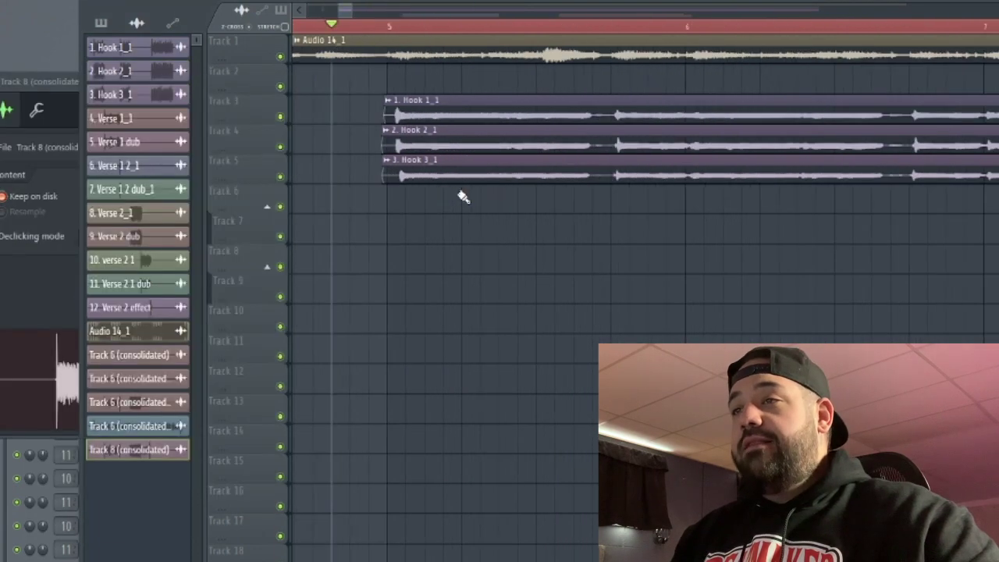
scroll(463, 196, "up", 1)
scroll(336, 197, "up", 5)
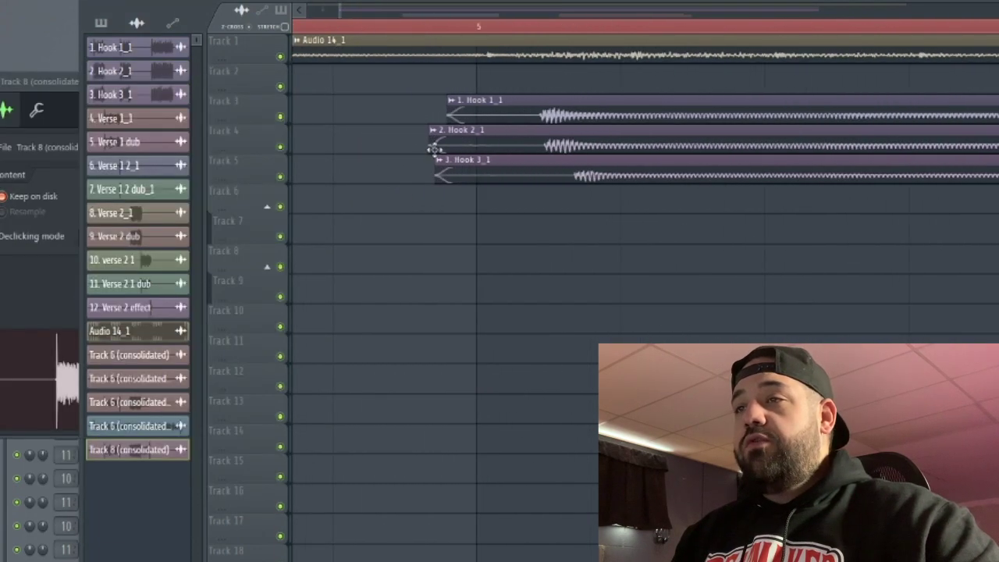
left_click_drag(434, 147, 456, 139)
left_click_drag(436, 177, 453, 177)
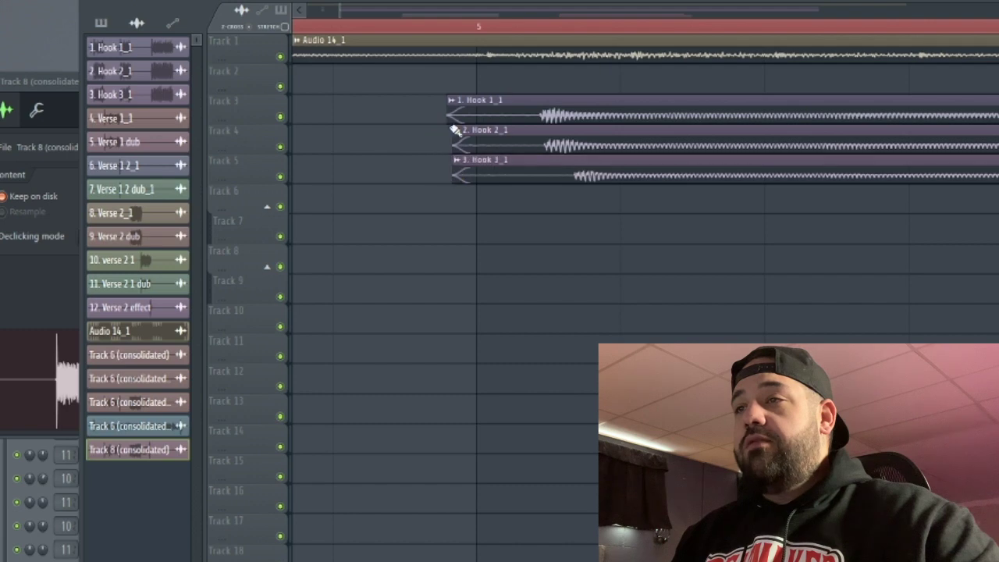
scroll(400, 145, "down", 6)
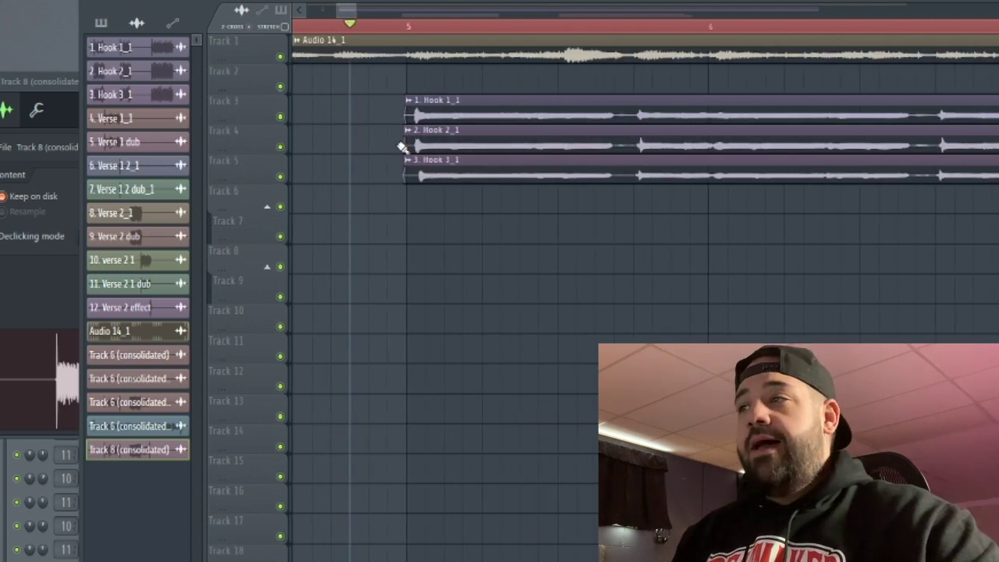
scroll(402, 148, "down", 2)
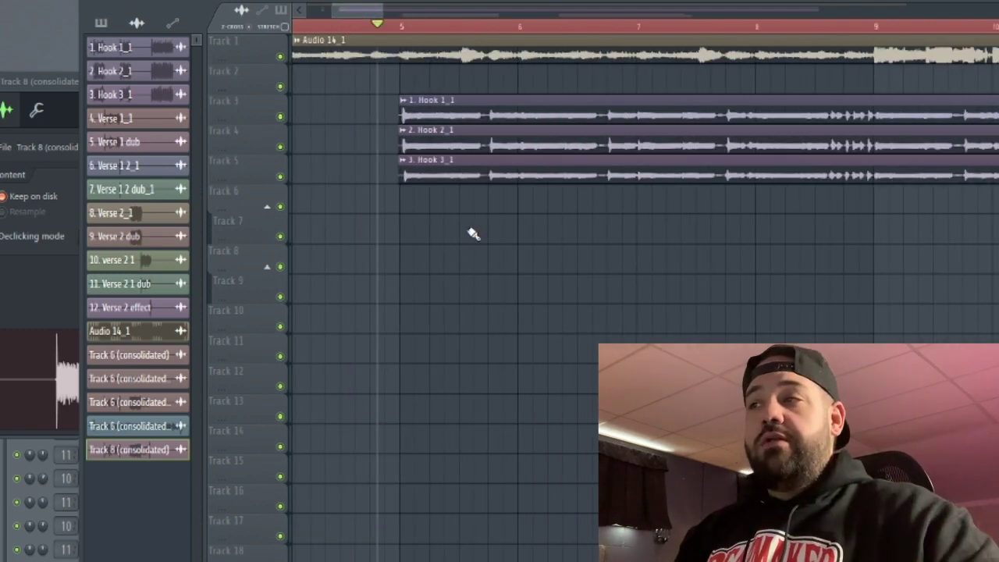
Examine the hook clips on Tracks 3 to 5 against the verse clips along the arrangement
scroll(465, 226, "down", 6)
scroll(435, 205, "up", 1)
scroll(349, 207, "up", 4)
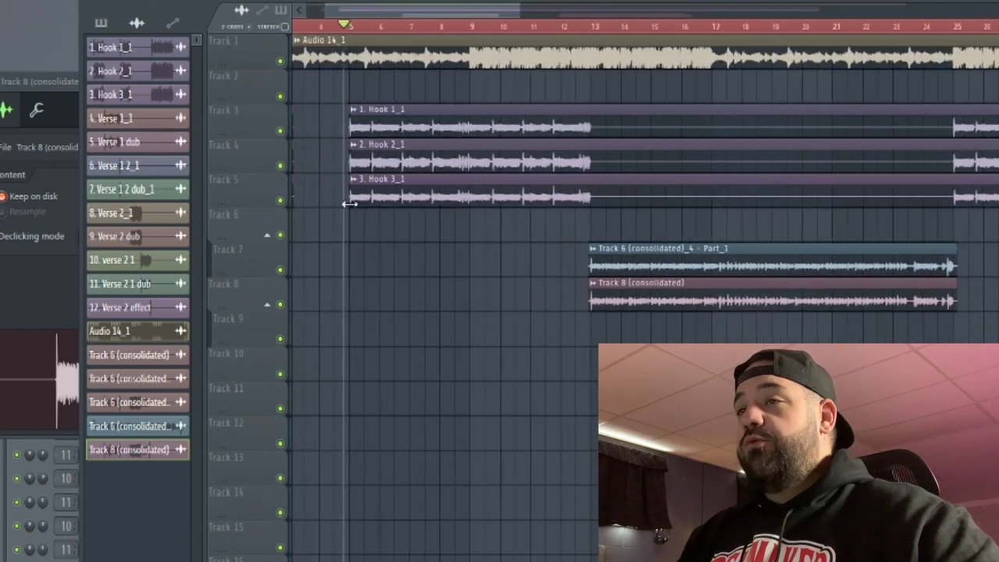
left_click_drag(351, 213, 721, 185)
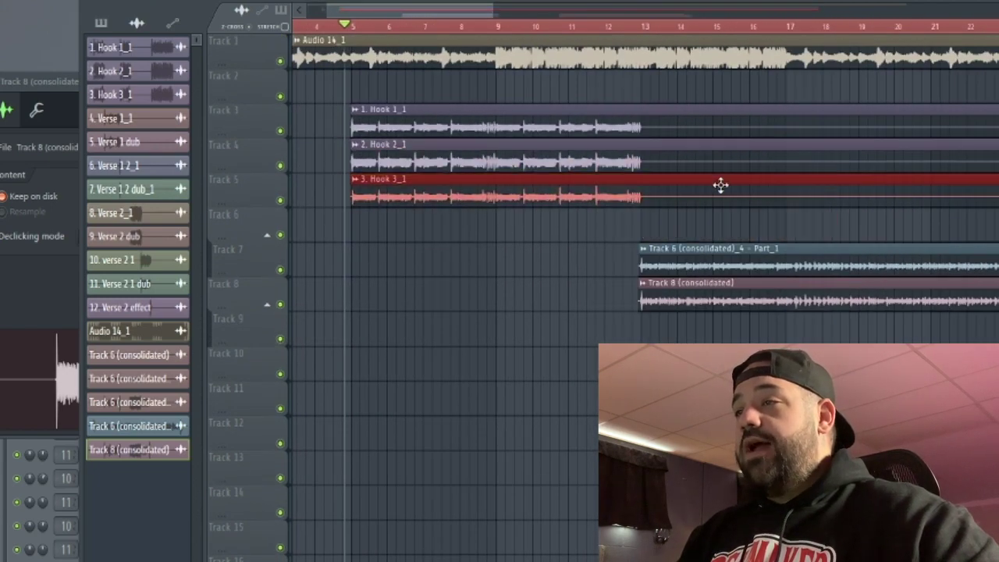
scroll(588, 200, "down", 2)
scroll(461, 217, "down", 2)
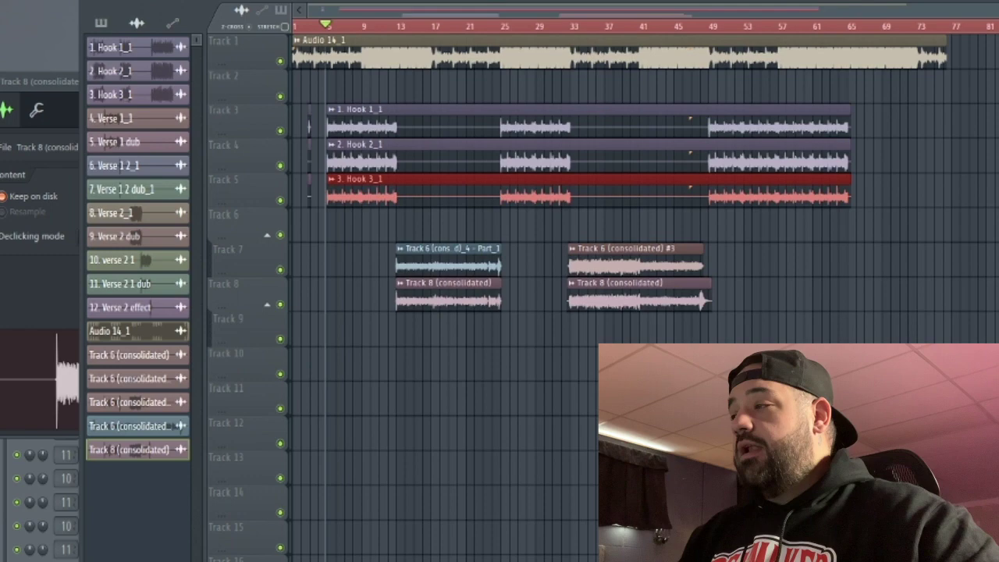
left_click_drag(324, 114, 381, 172)
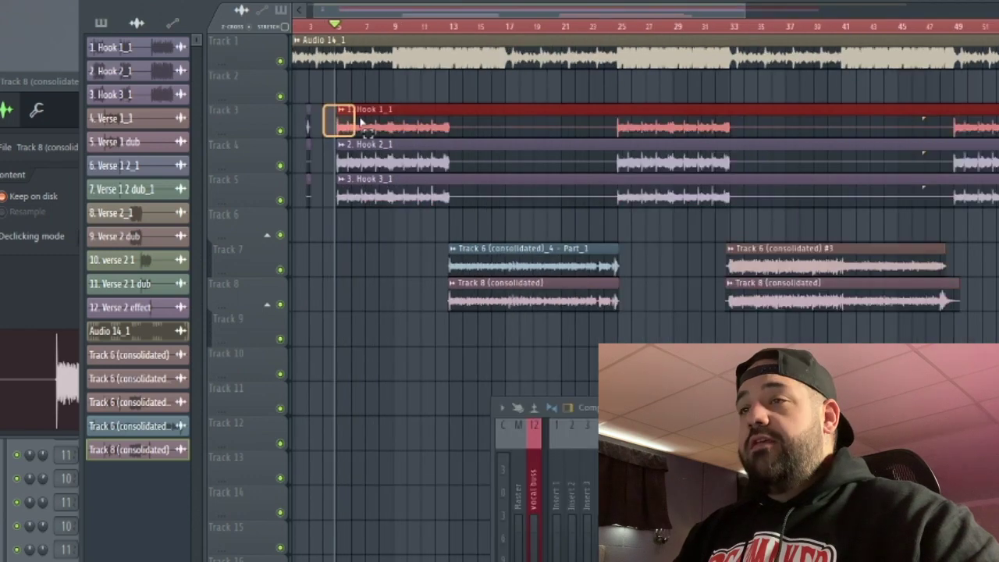
scroll(333, 128, "up", 3)
left_click(336, 109)
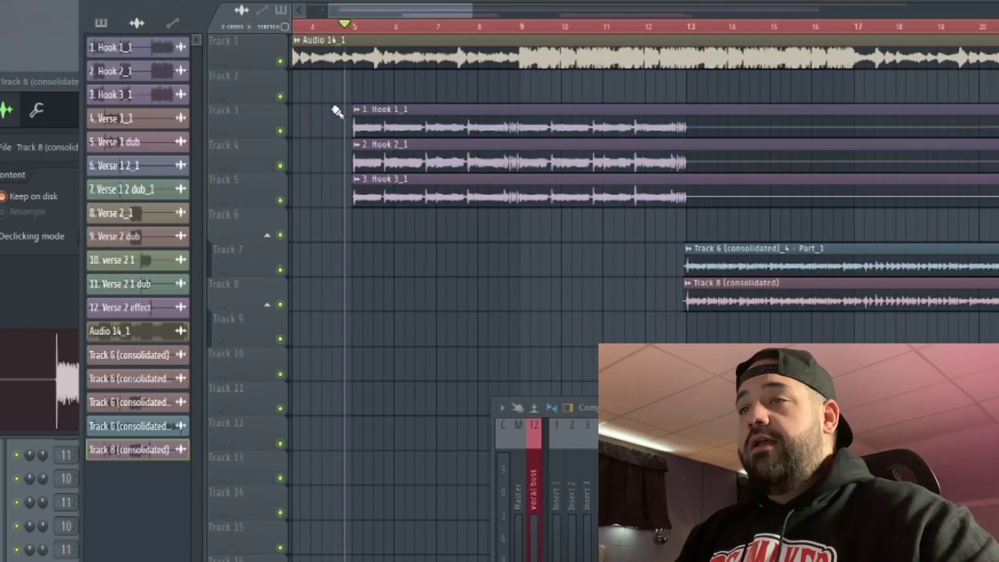
scroll(336, 117, "down", 2)
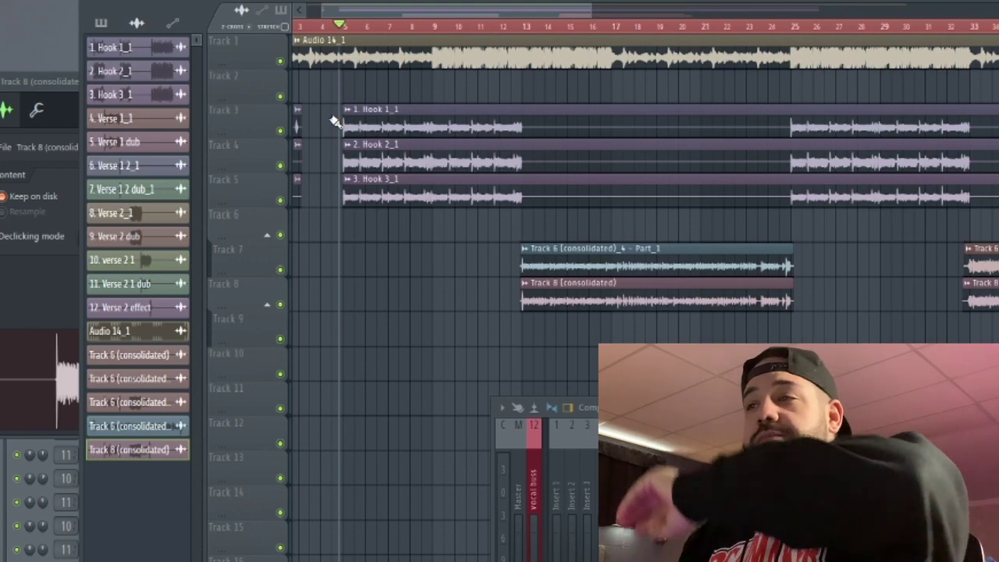
Select the hook clips on Tracks 3 to 5 and shorten them together to end just after bar 13
scroll(499, 164, "down", 2)
scroll(502, 175, "down", 3)
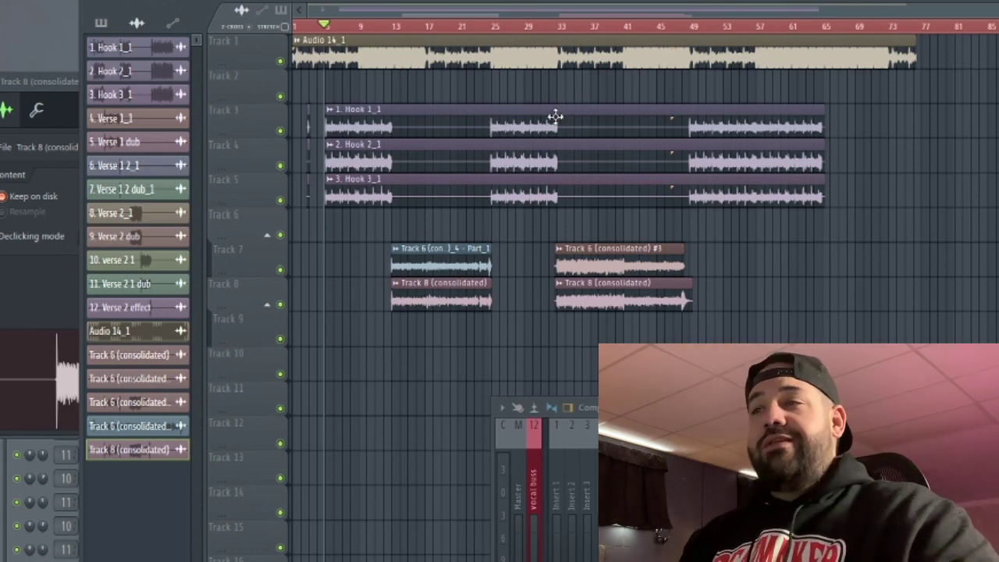
left_click_drag(854, 105, 772, 174)
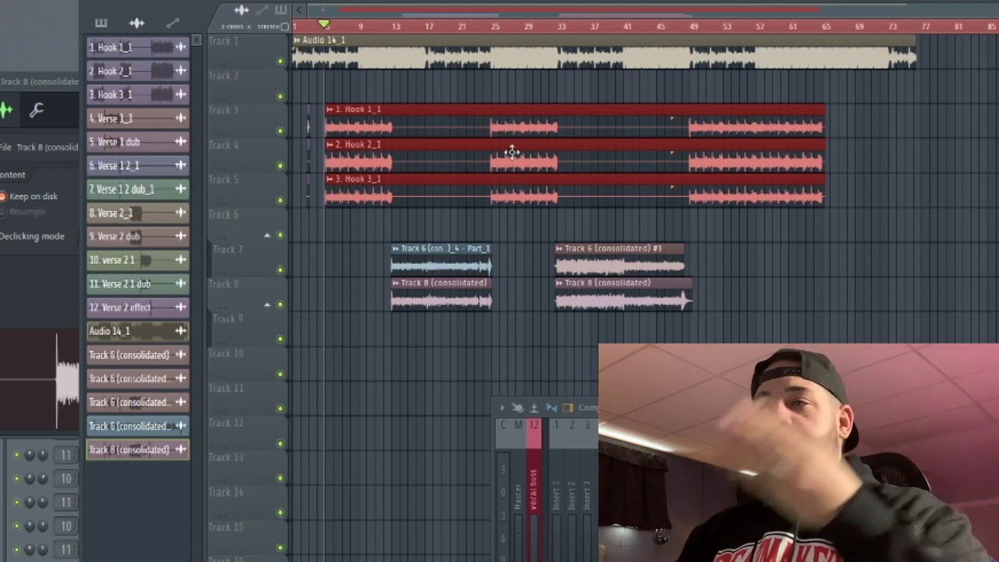
left_click_drag(825, 112, 398, 111)
scroll(293, 149, "up", 5)
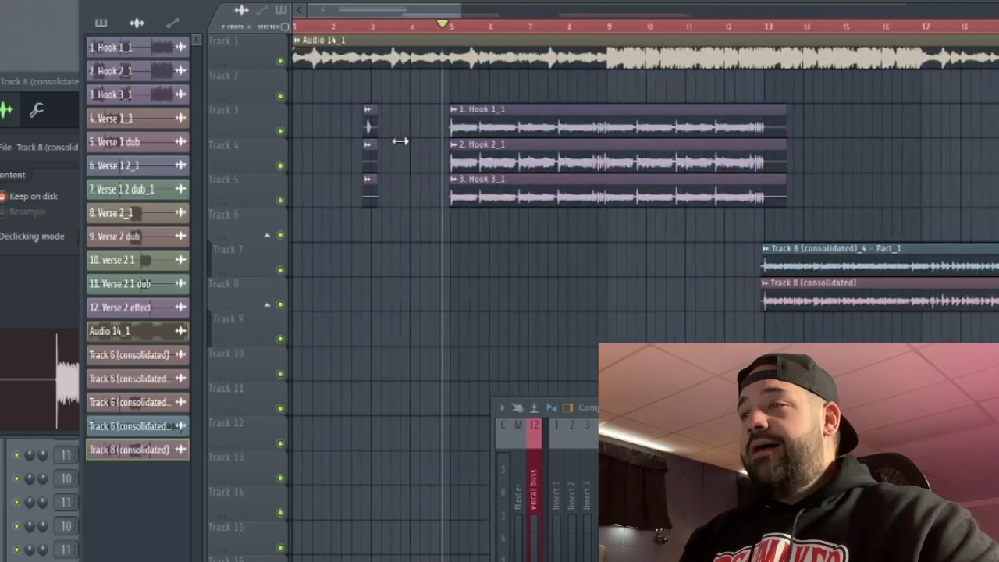
left_click_drag(780, 197, 767, 199)
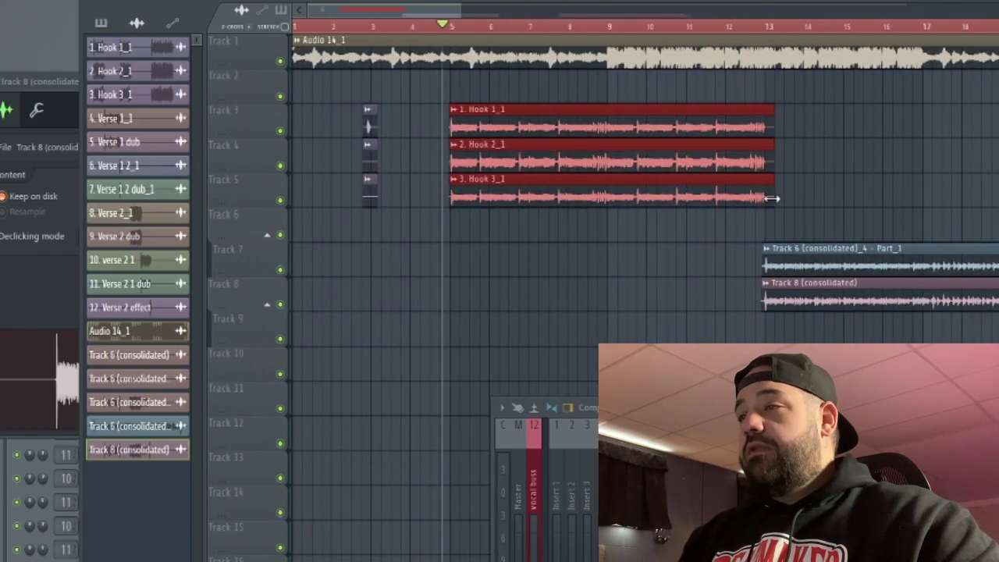
Deselect the hook clips and chop the Hook 1_1 and Hook 2_1 clips in beats
key("ctrl+d")
scroll(417, 183, "up", 3)
scroll(449, 178, "down", 3)
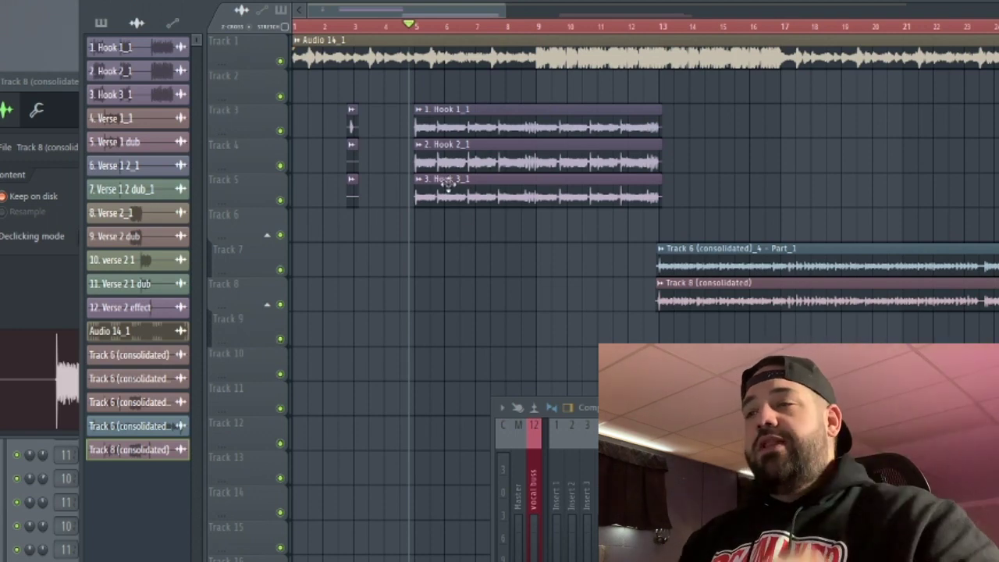
scroll(421, 140, "up", 2)
right_click(394, 110)
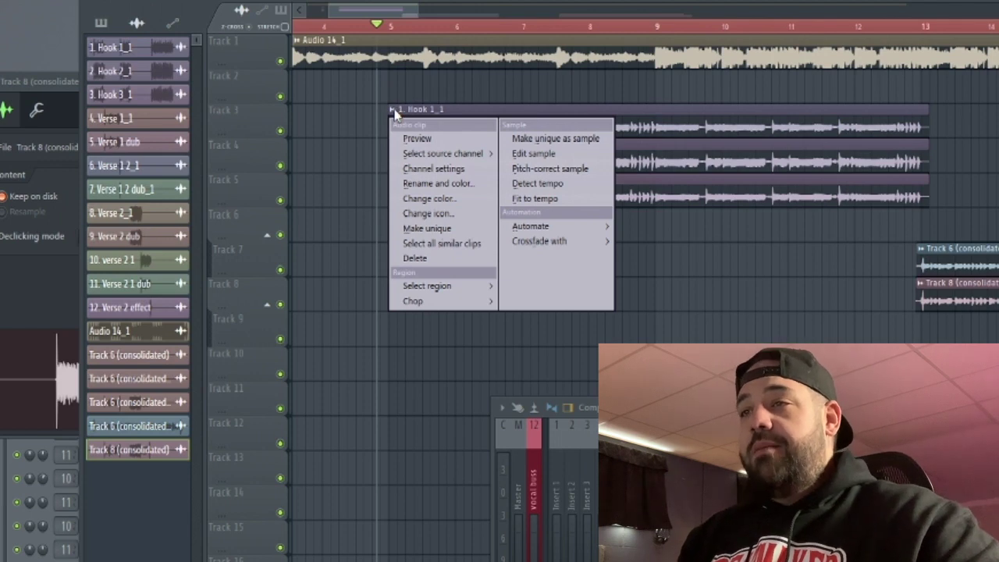
mouse_move(441, 301)
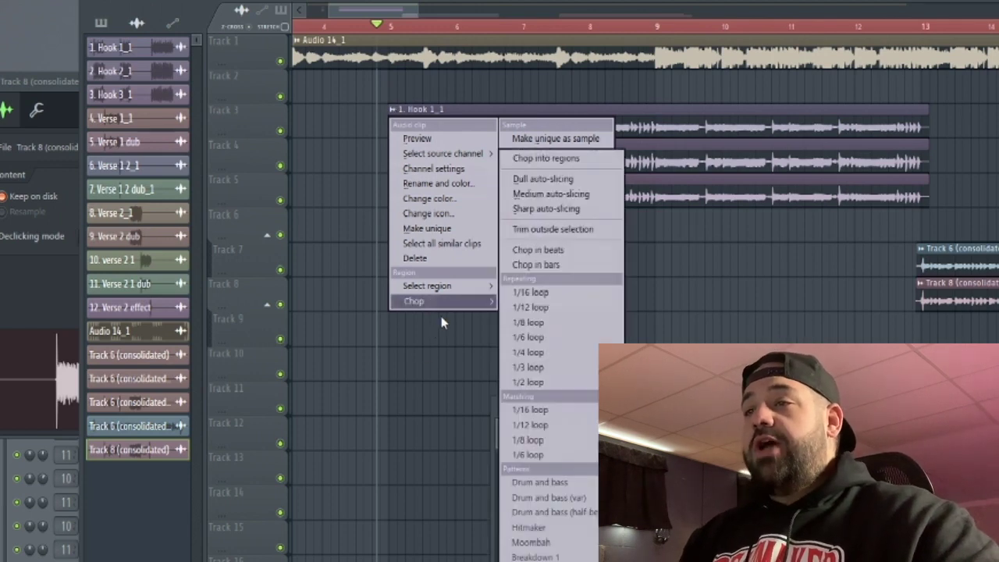
left_click(546, 250)
right_click(392, 151)
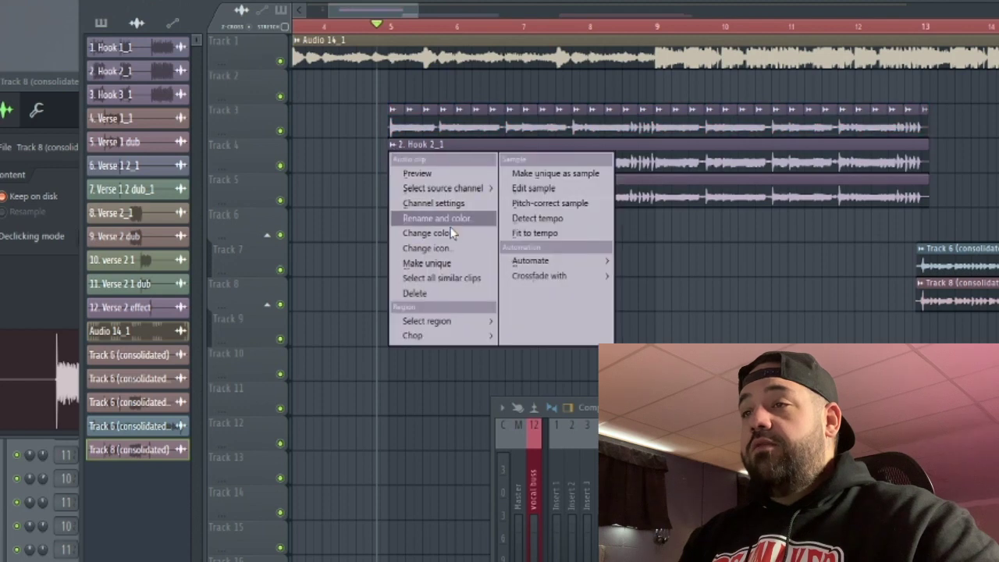
mouse_move(464, 335)
left_click(550, 252)
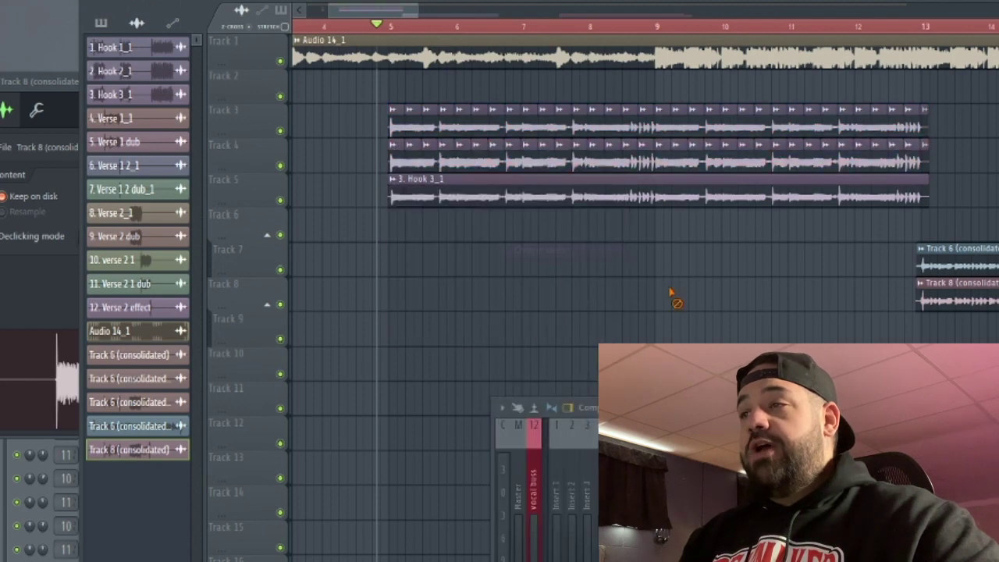
Maximize the playlist and trim the starts of the hook clips on Tracks 3 to 5 to just after bar 5
scroll(389, 194, "up", 4)
scroll(473, 169, "down", 1)
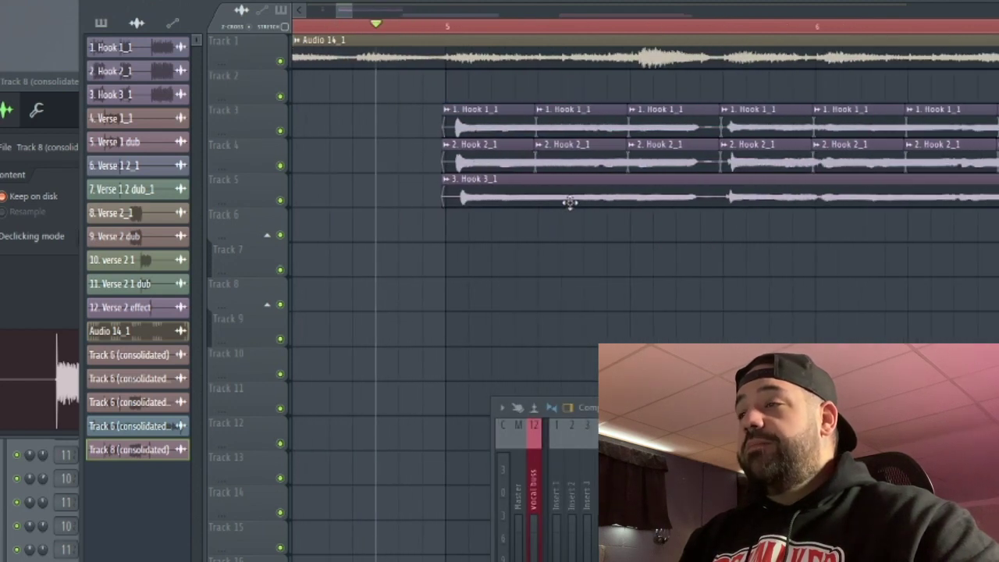
double_click(773, 20)
scroll(763, 129, "up", 1)
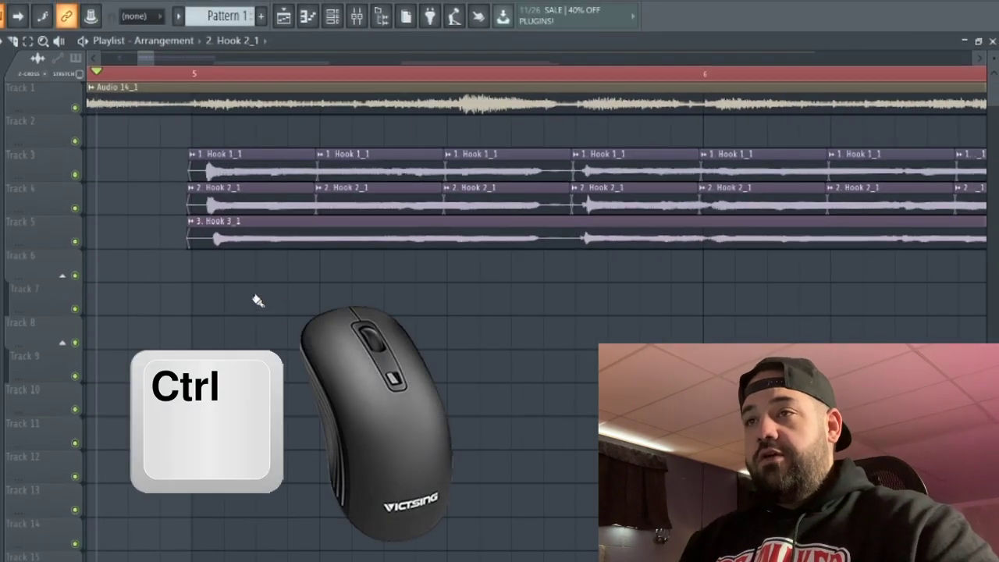
scroll(236, 302, "down", 3)
scroll(244, 282, "up", 5)
scroll(238, 270, "down", 2)
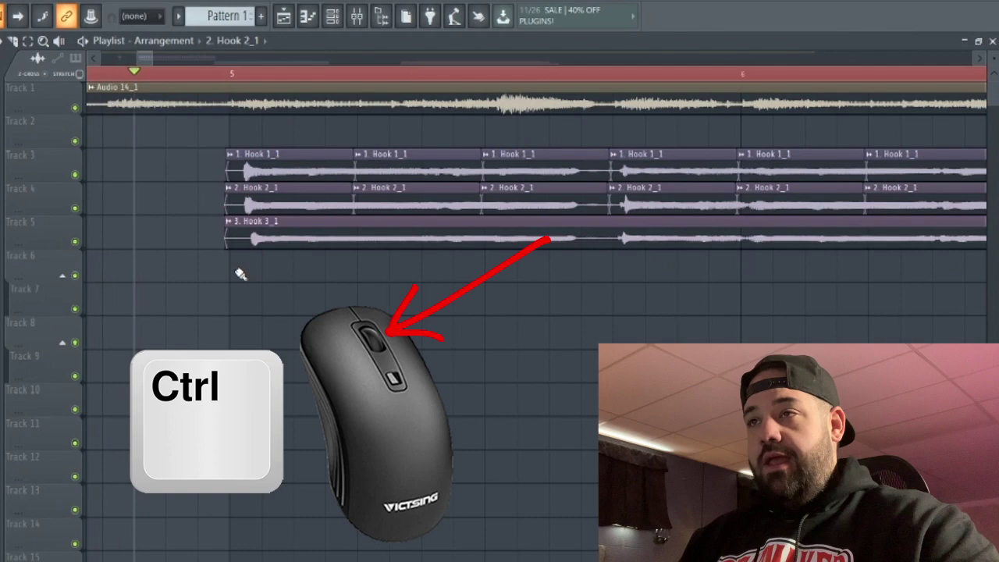
scroll(240, 273, "up", 4)
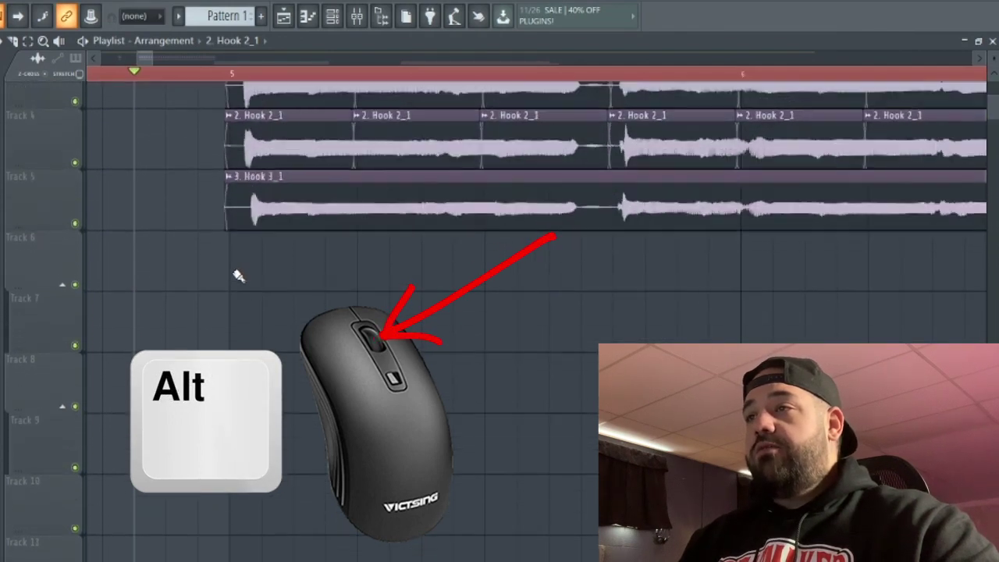
scroll(235, 276, "down", 3)
scroll(226, 292, "up", 4)
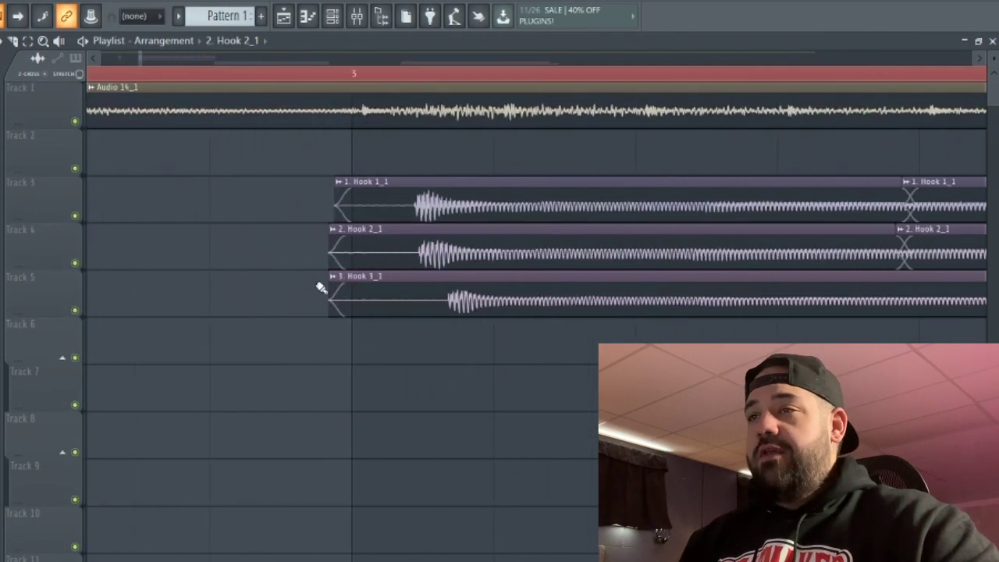
left_click_drag(319, 199, 373, 244)
left_click(359, 291, "ctrl")
scroll(178, 291, "down", 4)
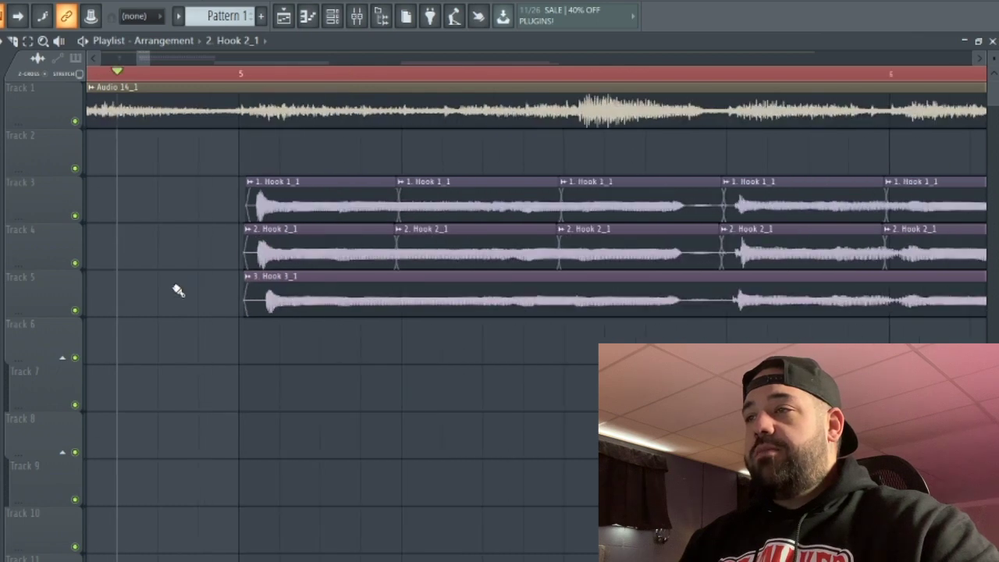
Shift the first Hook 1_1 and Hook 2_1 slices later to line up their vocal onsets with Hook 3_1
scroll(308, 268, "up", 3)
scroll(203, 260, "up", 4)
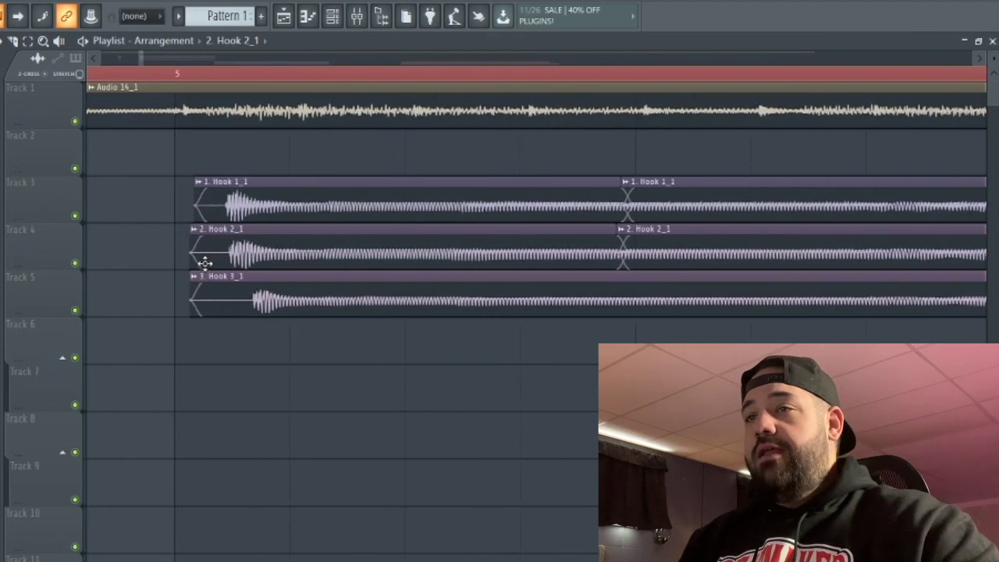
scroll(194, 259, "down", 3)
scroll(209, 249, "up", 2)
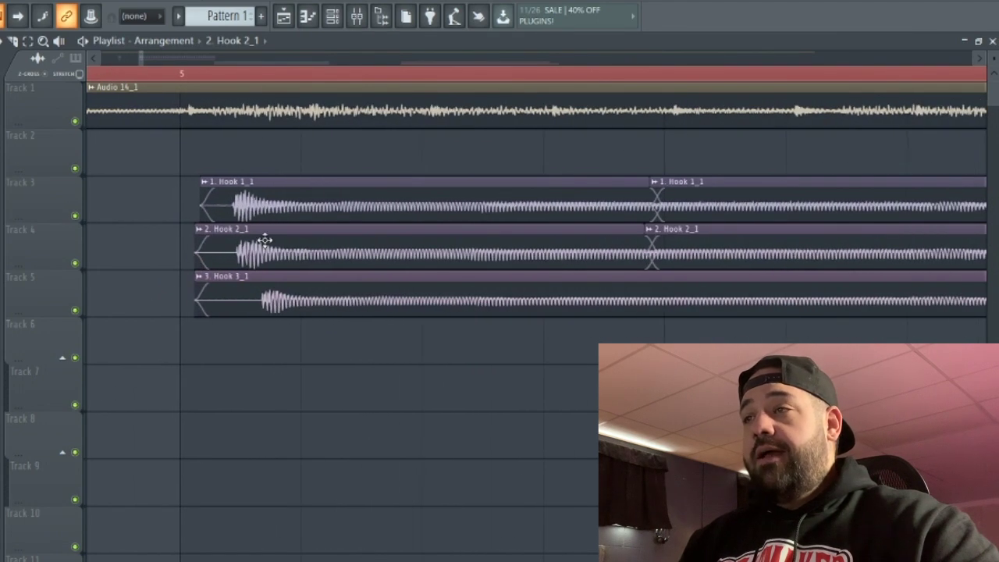
left_click_drag(265, 240, 271, 201)
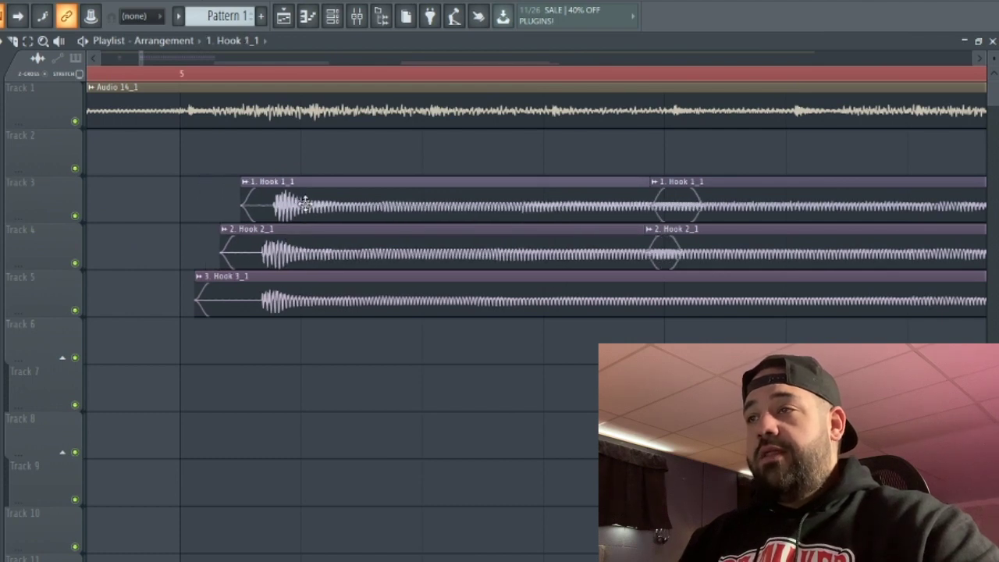
Nudge the third-beat slices of Hook 1_1 and Hook 2_1 in bar 5 to match the Hook 3_1 waveform
scroll(290, 217, "down", 3)
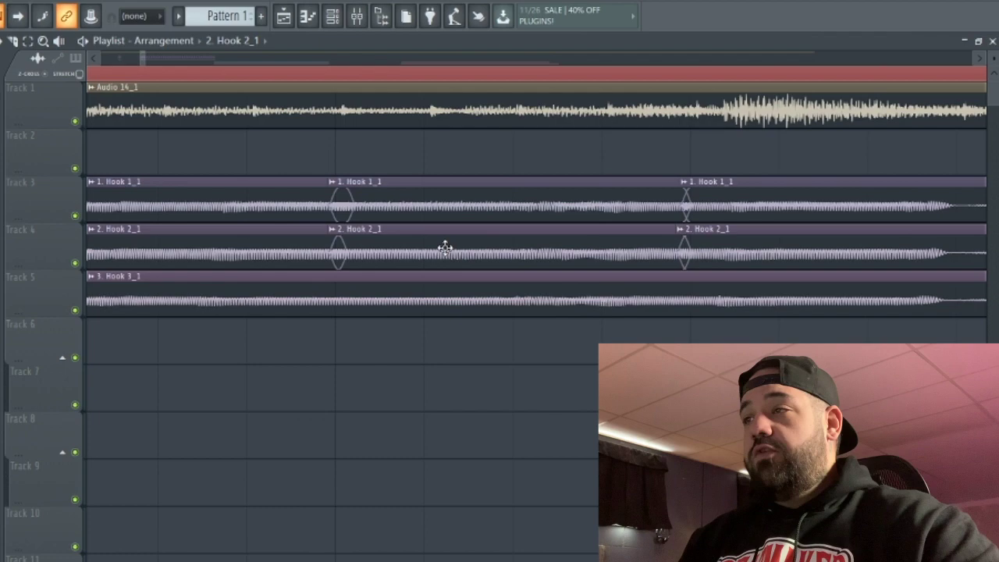
scroll(444, 248, "down", 2)
scroll(754, 216, "up", 1)
scroll(706, 247, "up", 2)
left_click_drag(641, 256, 639, 256)
left_click_drag(654, 218, 647, 219)
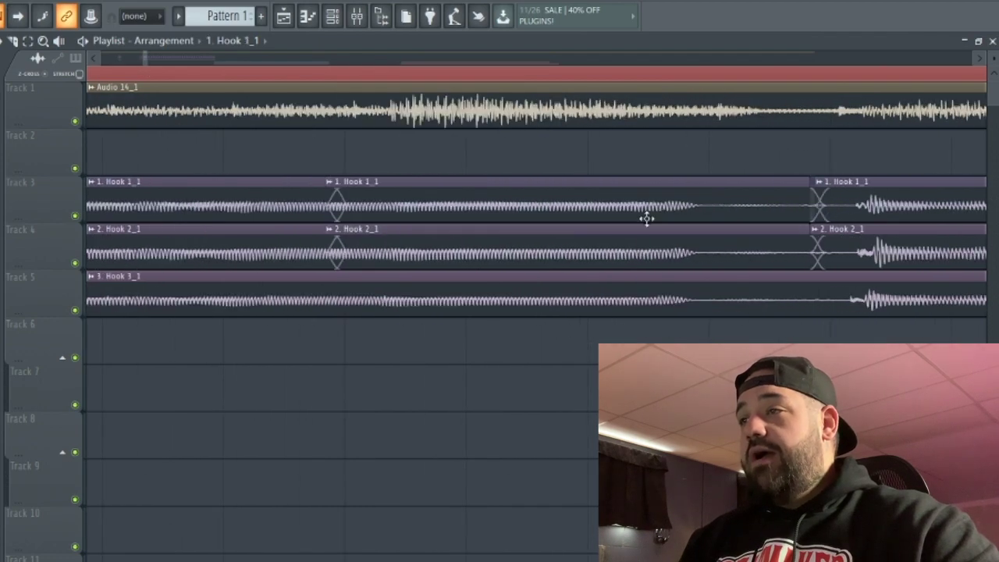
Nudge the fourth-beat slices of Hook 1_1 and Hook 2_1 in bar 5 to line up with the Hook 3_1 vocal onset
scroll(664, 225, "down", 3)
scroll(687, 251, "up", 3)
left_click_drag(600, 255, 594, 253)
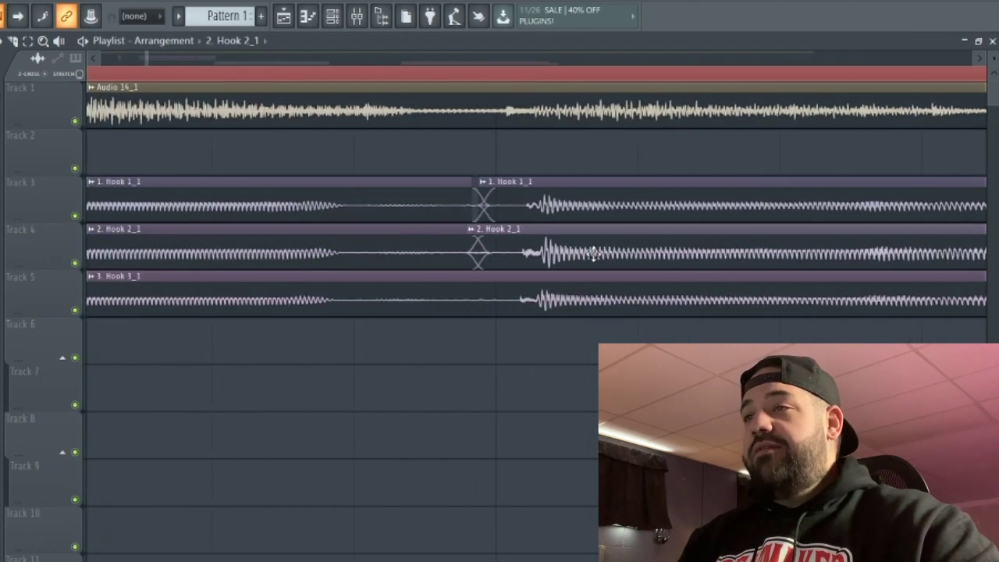
left_click_drag(604, 212, 604, 211)
scroll(477, 181, "left", 1)
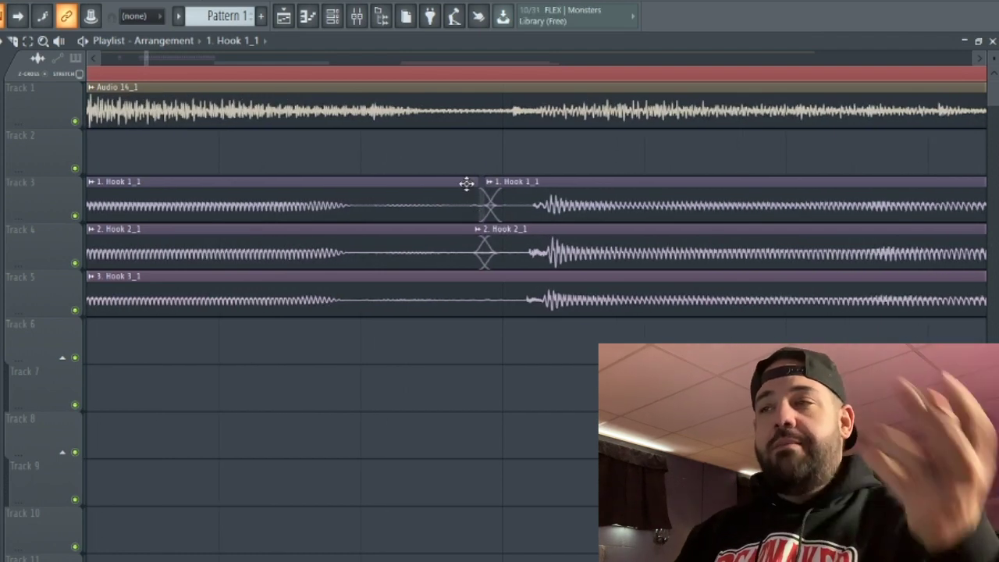
left_click_drag(485, 204, 478, 204)
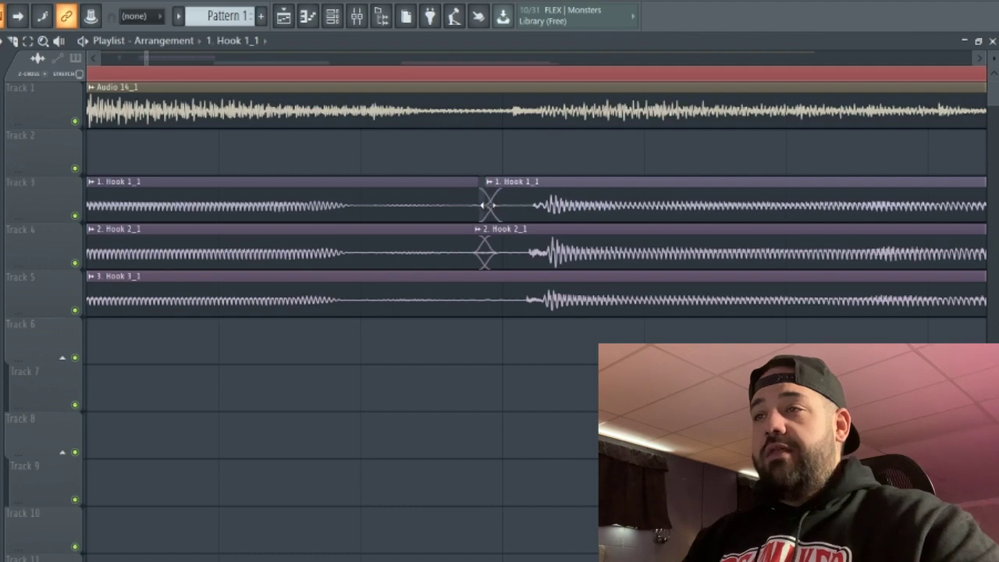
Shift the Hook 1_1 and Hook 2_1 slices through bar 6 to line up with the Hook 3_1 waveform
scroll(460, 214, "down", 4)
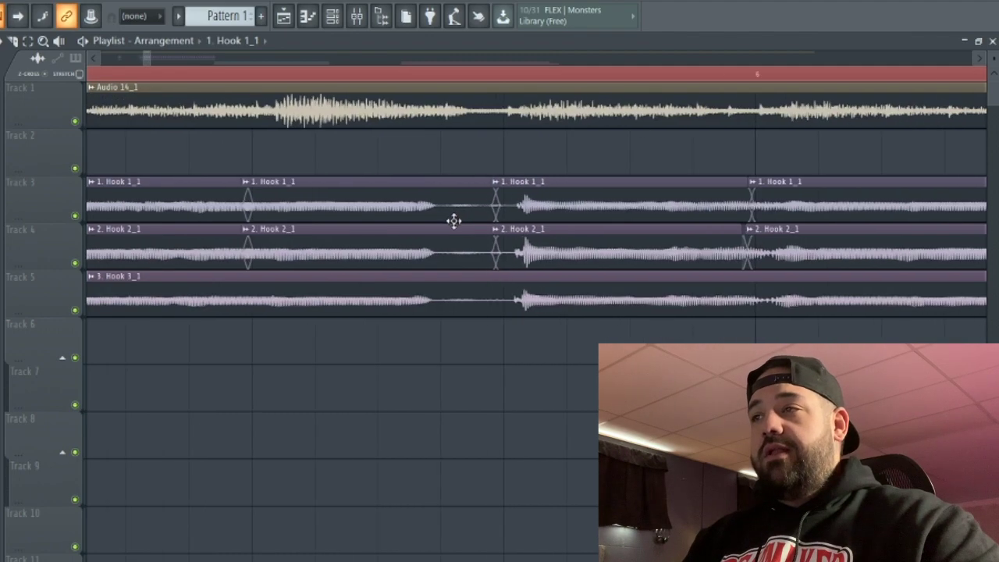
scroll(613, 248, "up", 4)
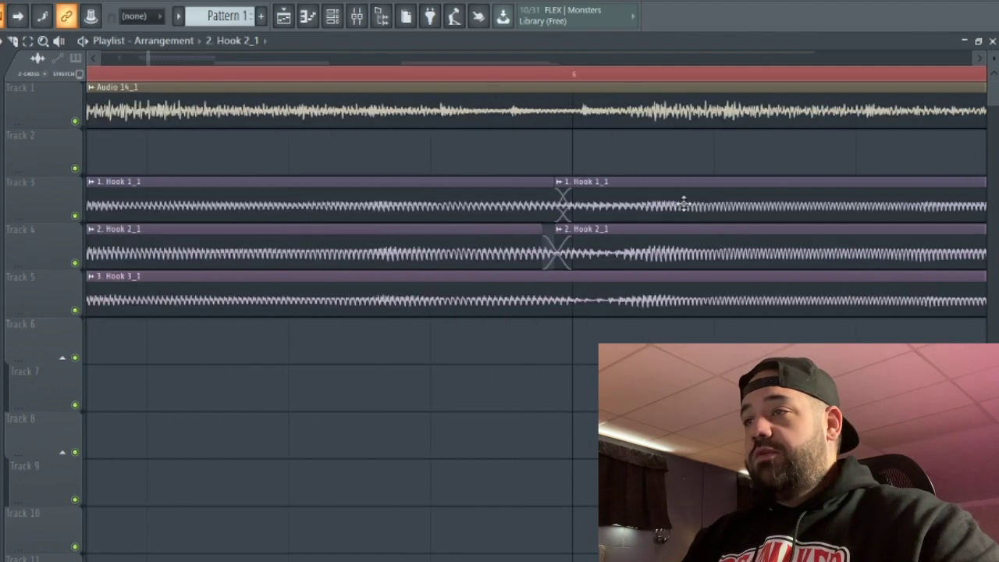
scroll(684, 203, "down", 3)
scroll(647, 239, "up", 3)
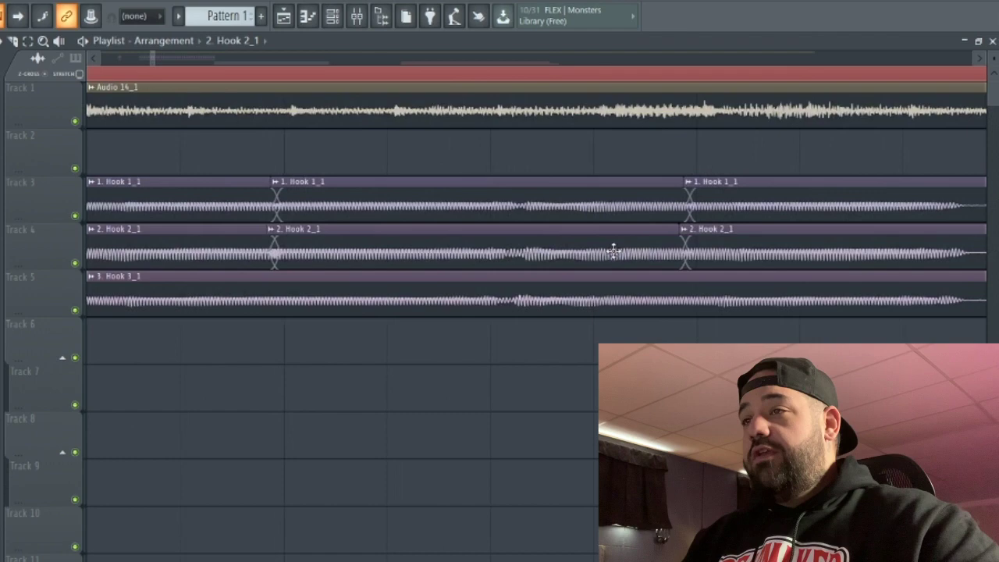
scroll(546, 234, "up", 1)
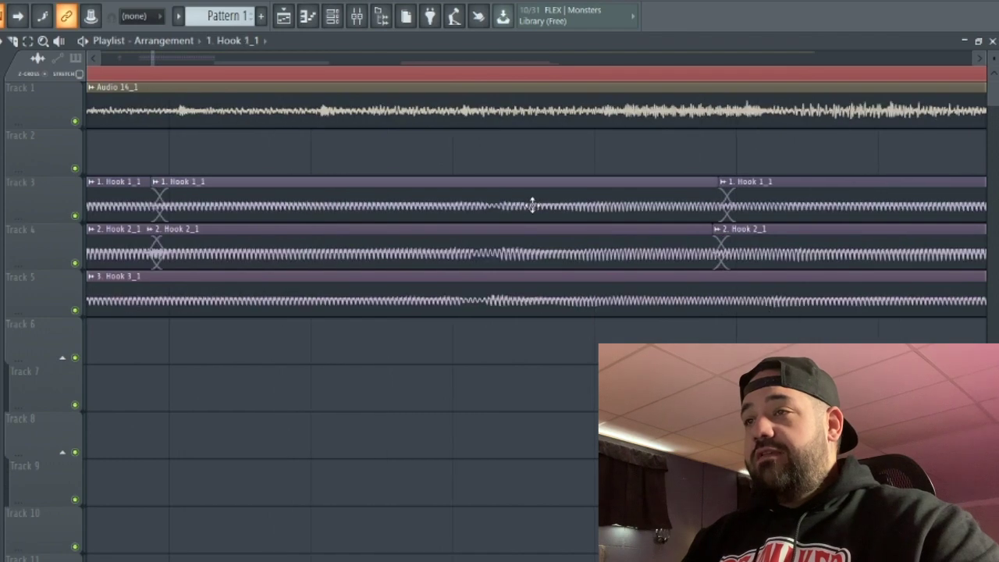
left_click_drag(532, 206, 492, 240)
scroll(415, 224, "down", 3)
scroll(703, 188, "up", 2)
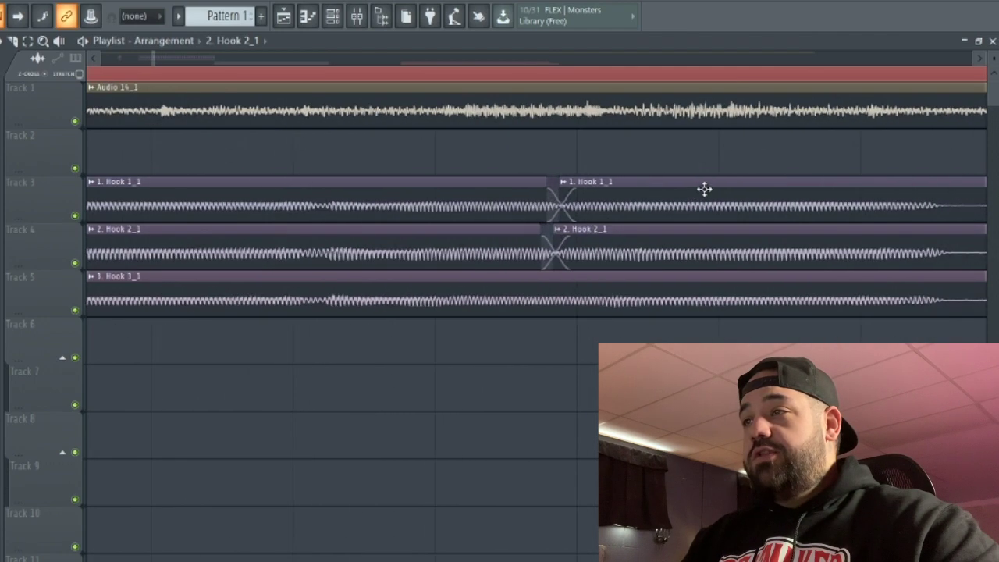
scroll(633, 241, "down", 3)
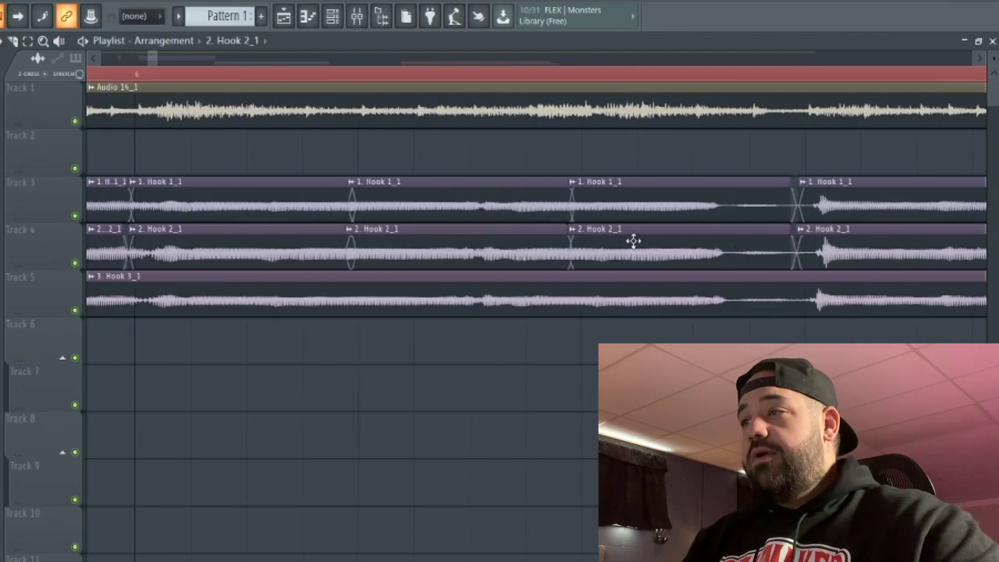
Slice all three hook clips where the phrase in bar 6 ends, and slice Hook 3_1 again just before the next vocal onset
scroll(715, 211, "up", 3)
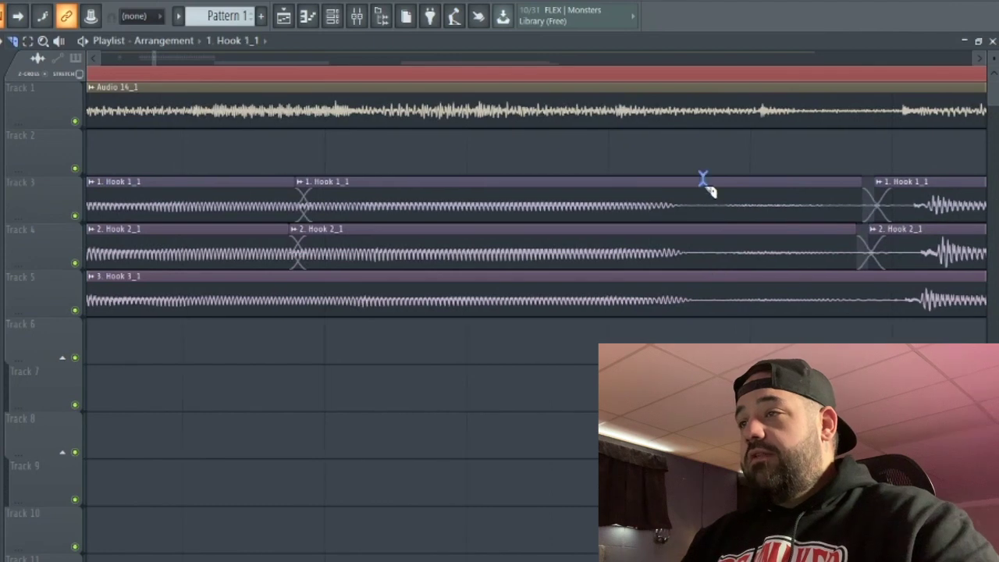
left_click_drag(707, 341, 708, 342)
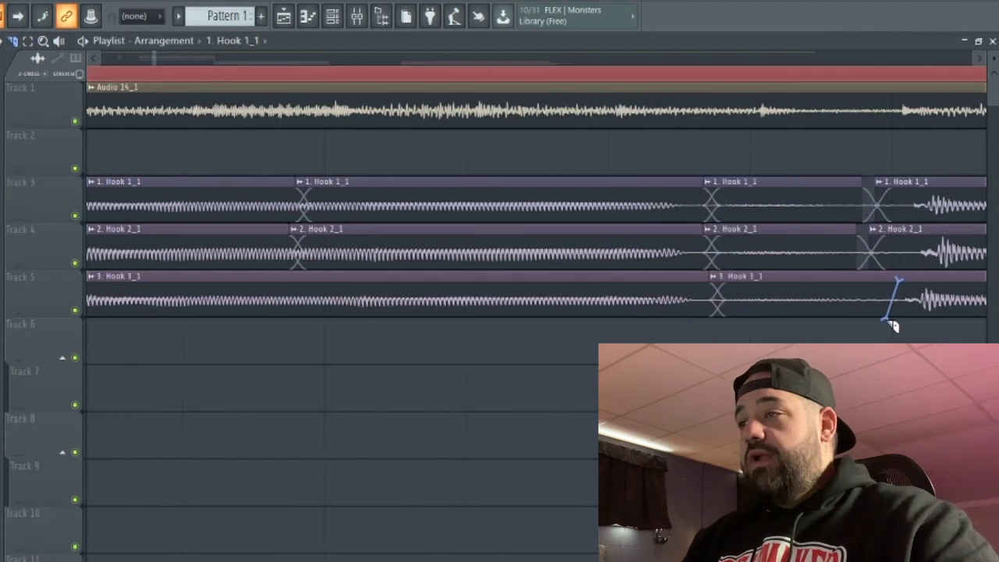
left_click_drag(893, 326, 893, 324)
scroll(585, 84, "down", 2)
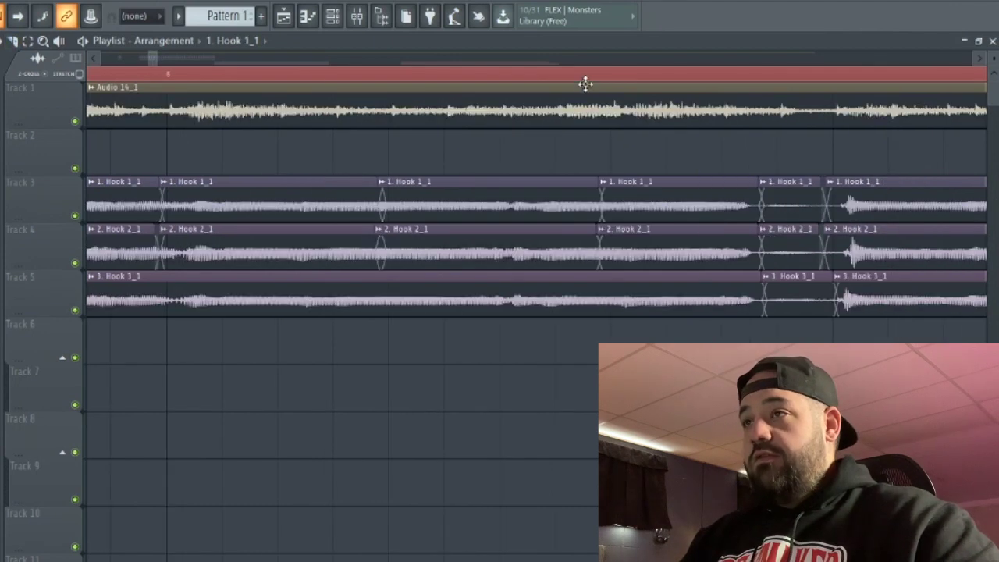
Solo Tracks 3 to 5 and play back the aligned hook slices through bar 6
key("space")
scroll(283, 270, "down", 2)
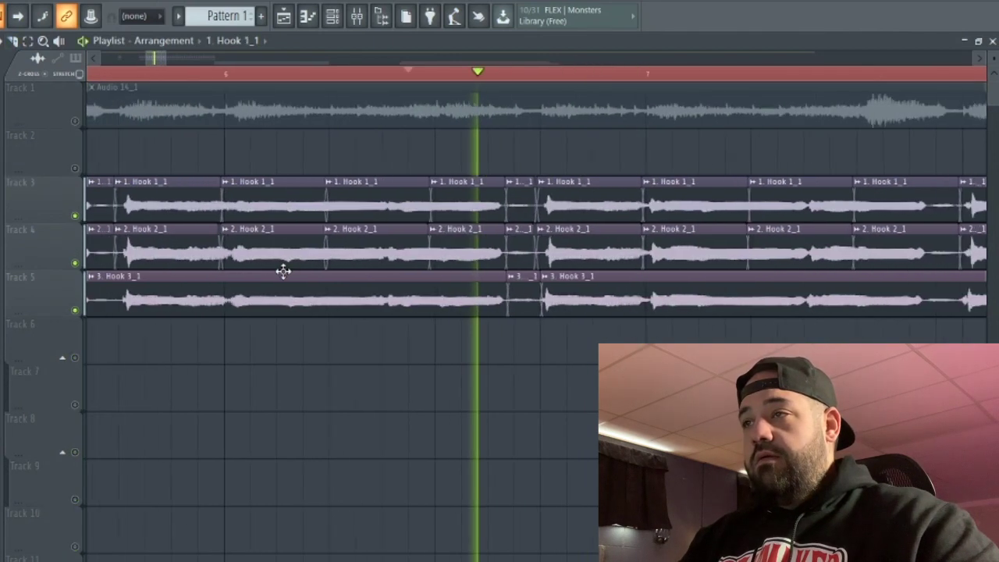
scroll(468, 289, "up", 2)
scroll(589, 297, "up", 2)
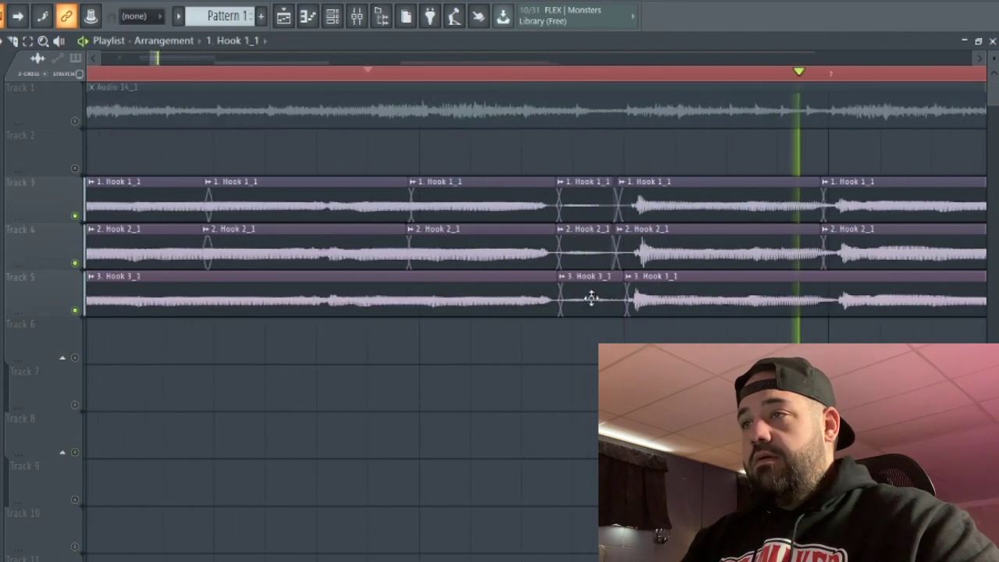
key("space")
Select the third-beat slices of Hook 1_1 and Hook 2_1 in bar 5 and shorten them together to end where the vocal stops
scroll(587, 289, "down", 2)
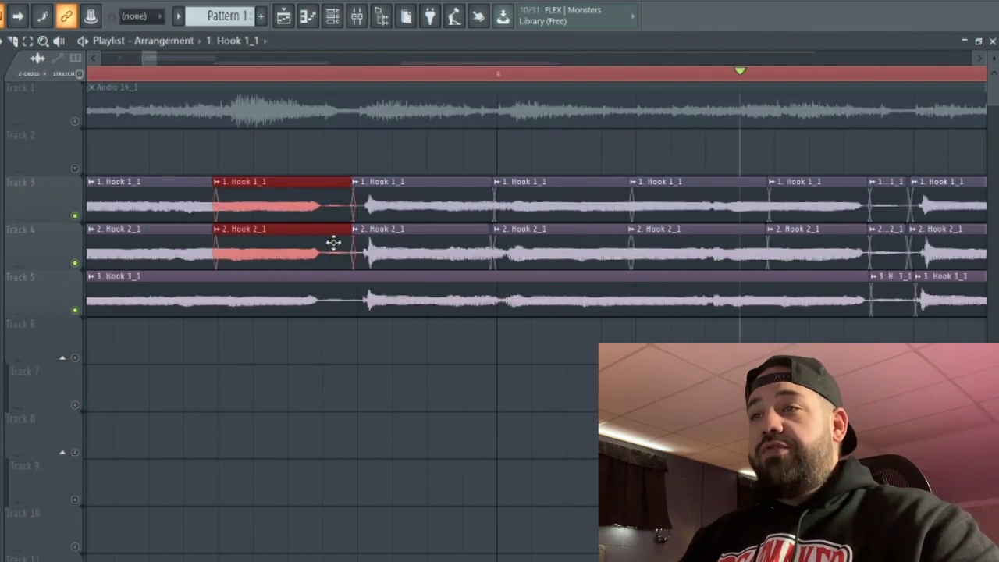
scroll(339, 232, "down", 1)
scroll(343, 223, "up", 2)
scroll(344, 224, "down", 2)
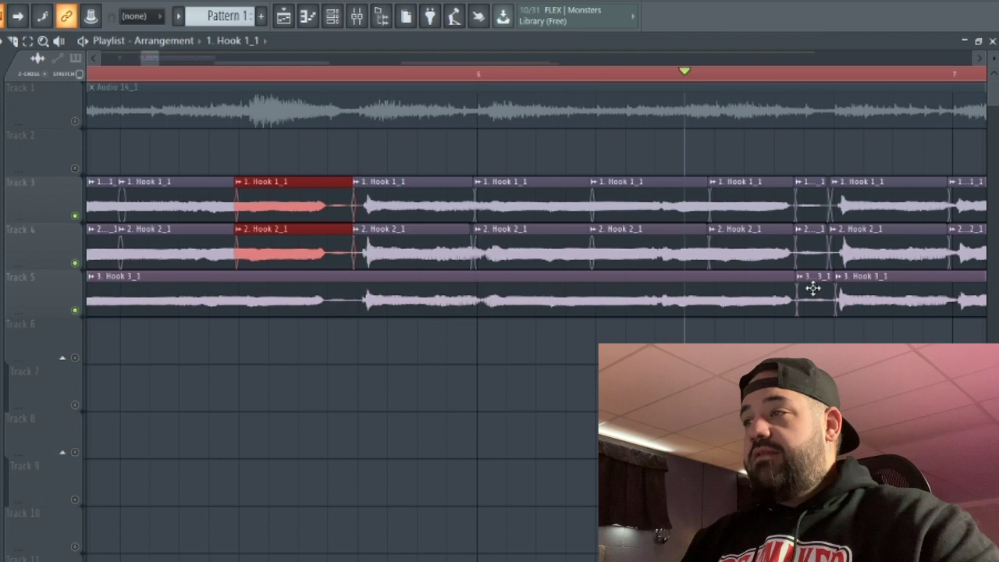
scroll(813, 288, "down", 2)
scroll(403, 312, "up", 2)
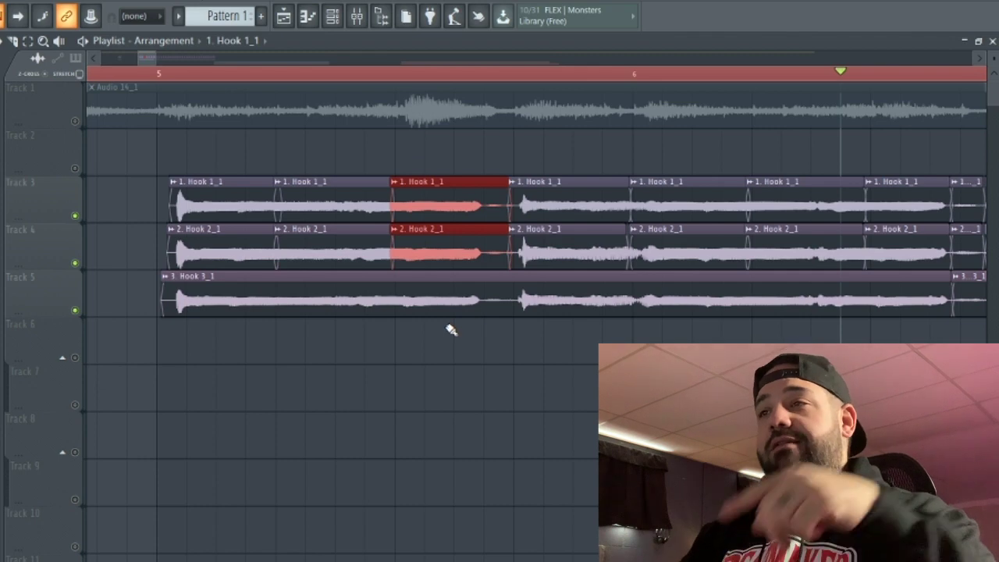
scroll(484, 261, "down", 1)
scroll(484, 261, "up", 2)
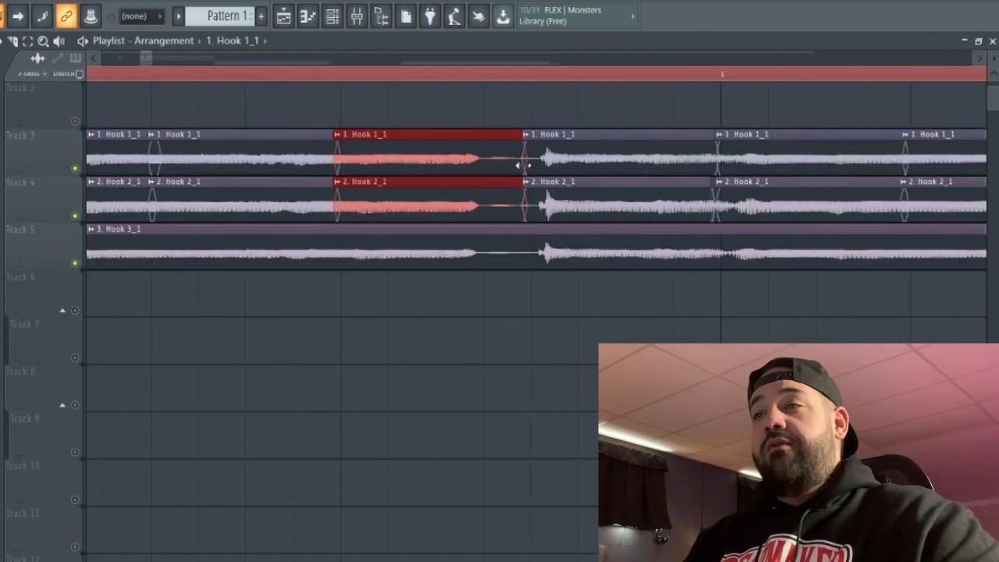
left_click_drag(519, 155, 479, 163)
scroll(410, 157, "down", 3)
scroll(839, 141, "up", 5)
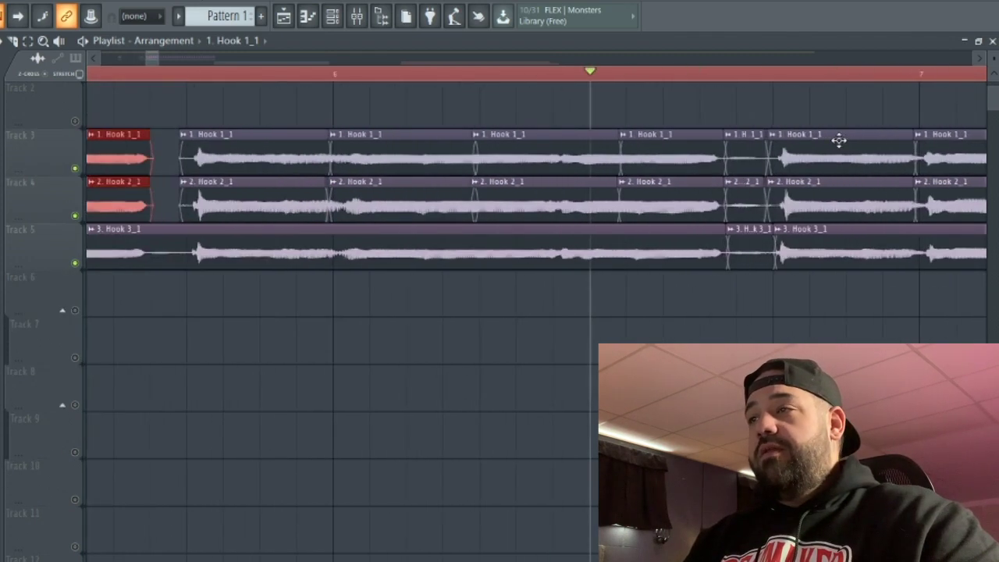
Delete the short silent slices of Hook 1_1 and Hook 2_1 in the vocal gap late in bar 6
right_click(654, 159)
right_click(662, 203)
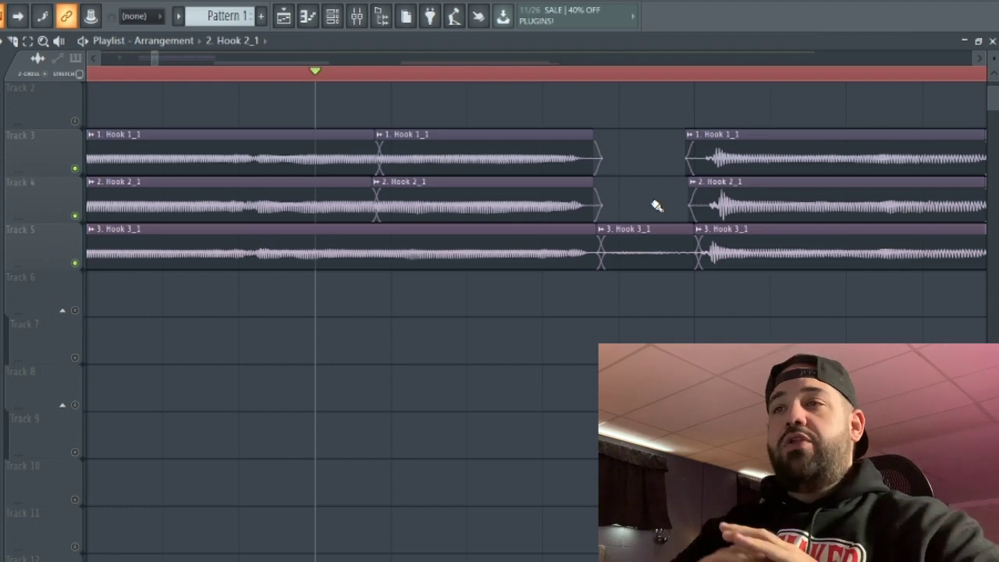
scroll(578, 232, "down", 4)
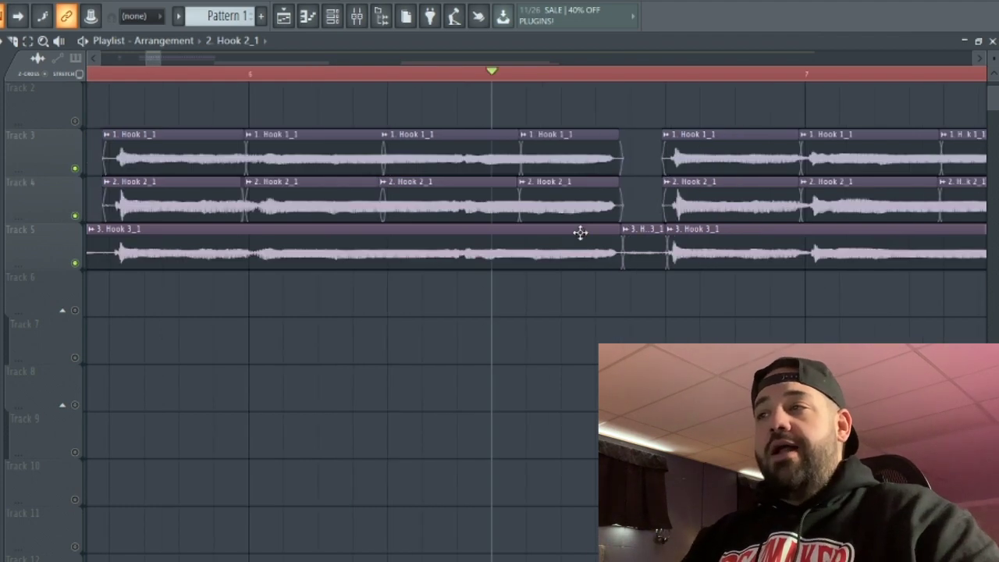
Select the Hook 1_1 and Hook 2_1 slices late in bar 7 and shorten them together to just past the vocal's end
scroll(434, 187, "up", 6)
left_click_drag(434, 163, 427, 164)
left_click_drag(865, 176, 705, 207)
left_click(556, 206)
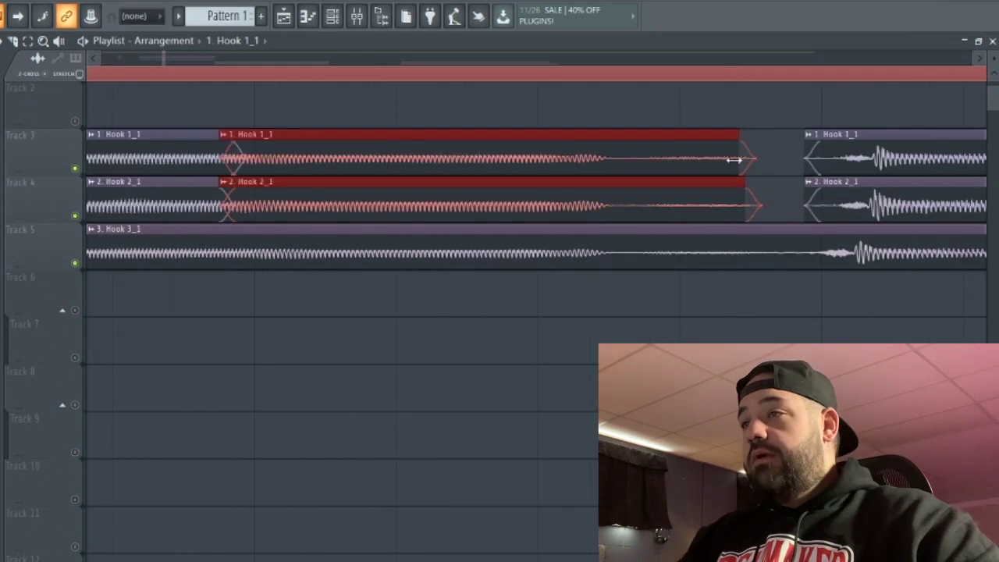
left_click_drag(736, 161, 624, 165)
left_click(717, 164, "ctrl")
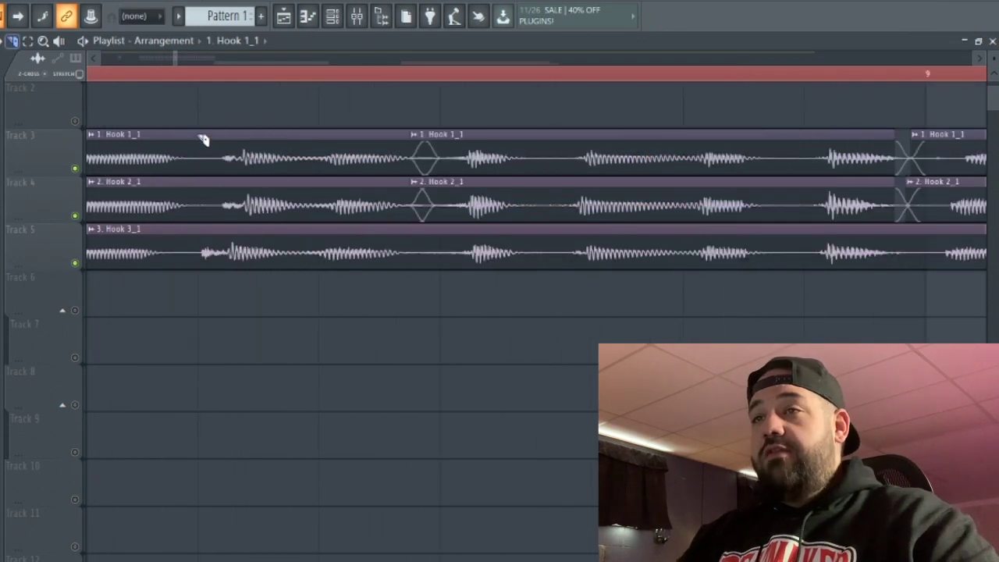
Slice all three hook clips in the gaps between the short words at the end of bar 8
left_click_drag(300, 275, 299, 275)
scroll(397, 228, "down", 4)
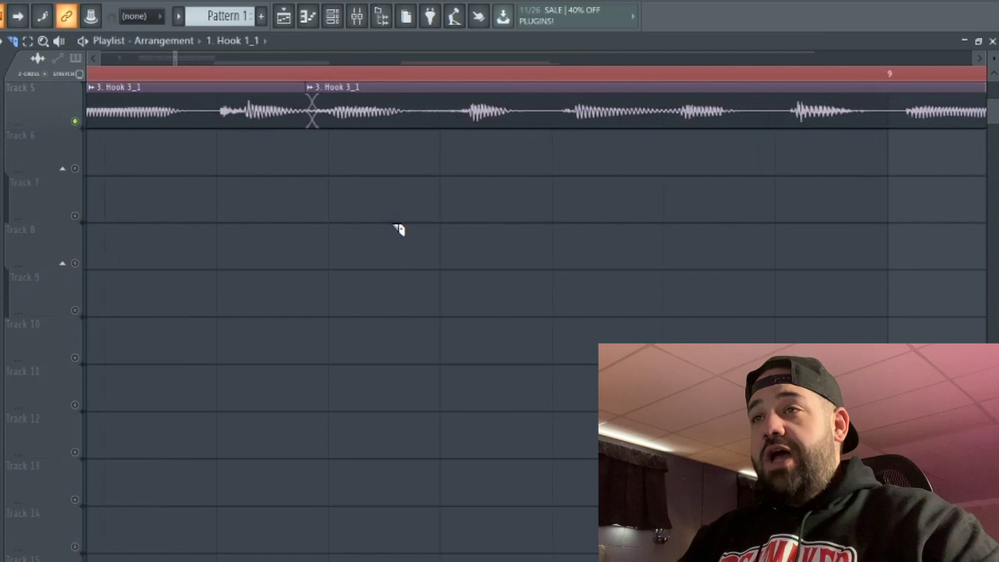
scroll(348, 256, "up", 4)
scroll(307, 250, "up", 3)
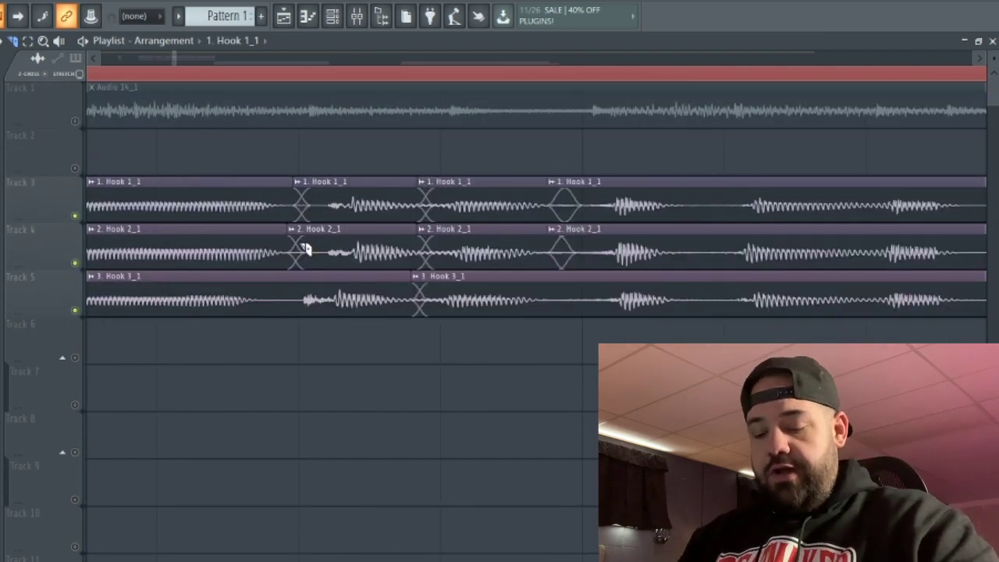
key("alt+c")
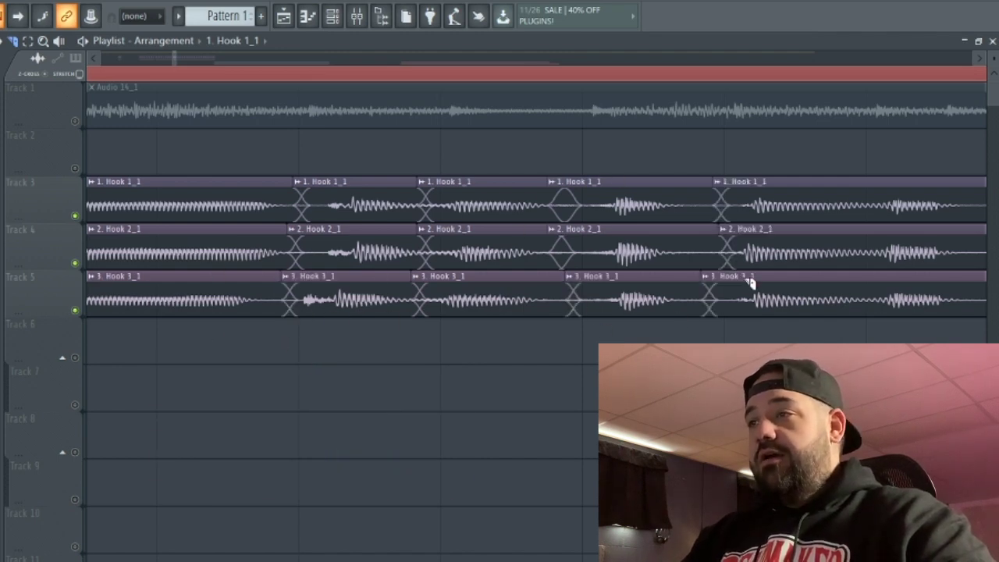
scroll(405, 260, "down", 2)
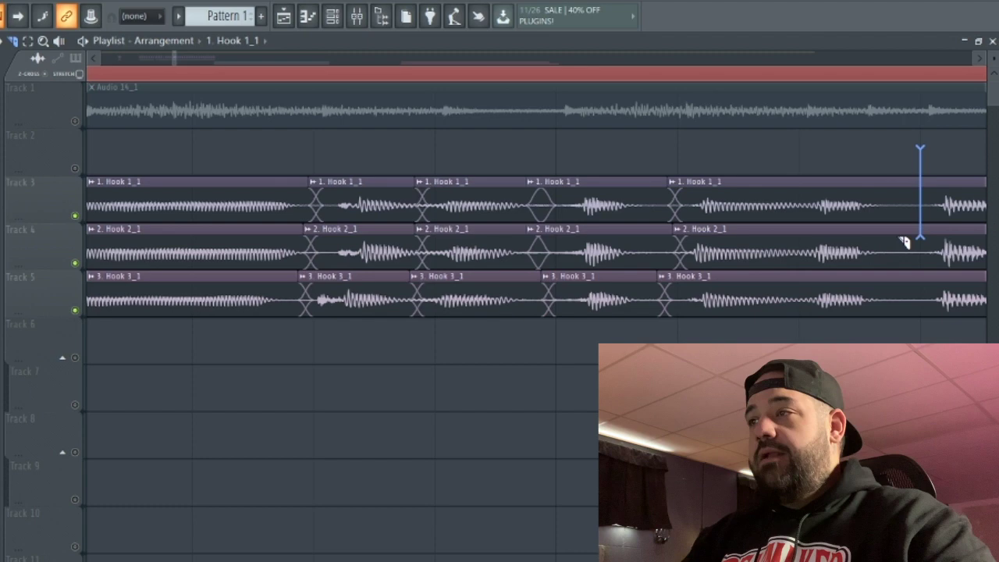
left_click_drag(904, 242, 907, 314)
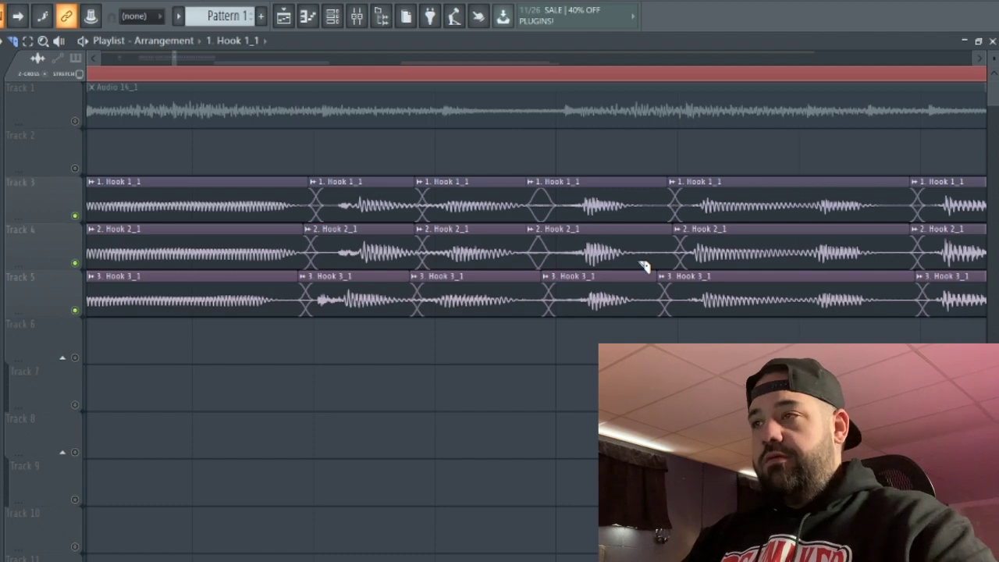
Shift the short hook slices late in bar 8 so the word onsets line up across Tracks 3 to 5
key("p")
left_click_drag(740, 245, 748, 245)
left_click_drag(354, 301, 360, 300)
left_click_drag(376, 254, 367, 254)
left_click_drag(376, 213, 372, 212)
left_click_drag(474, 188, 470, 190)
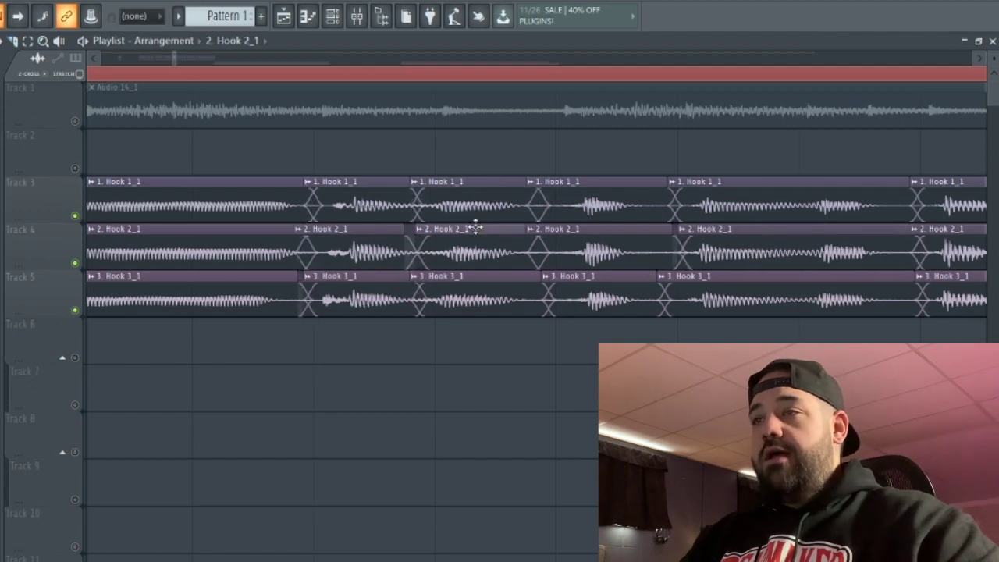
left_click_drag(475, 226, 469, 230)
left_click_drag(473, 289, 467, 289)
left_click_drag(355, 253, 350, 253)
scroll(350, 242, "up", 1)
left_click_drag(374, 206, 368, 207)
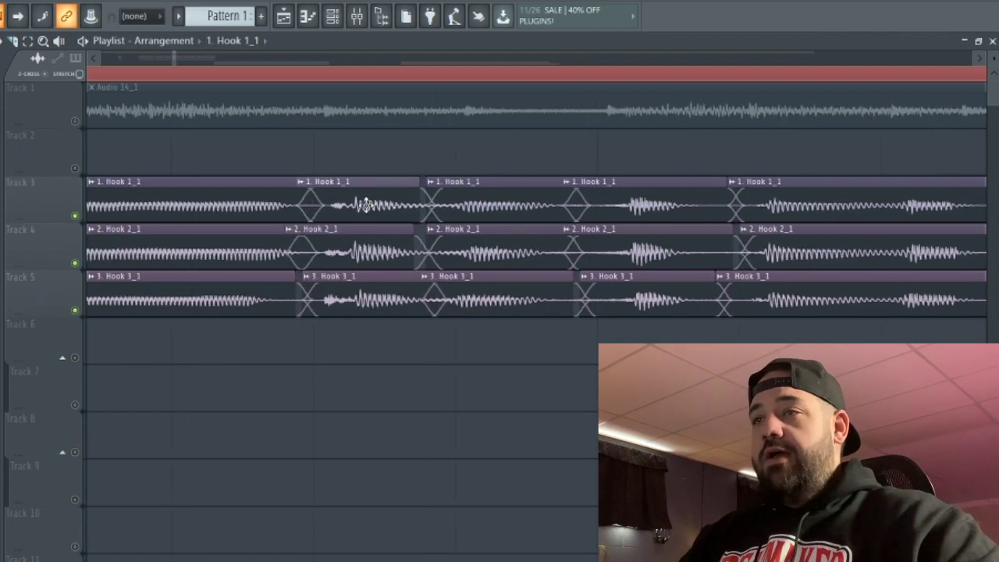
Shift the Hook 1_1 and Hook 2_1 slices around the start of bar 9 to line up with Hook 3_1
scroll(348, 227, "down", 6)
scroll(629, 302, "up", 5)
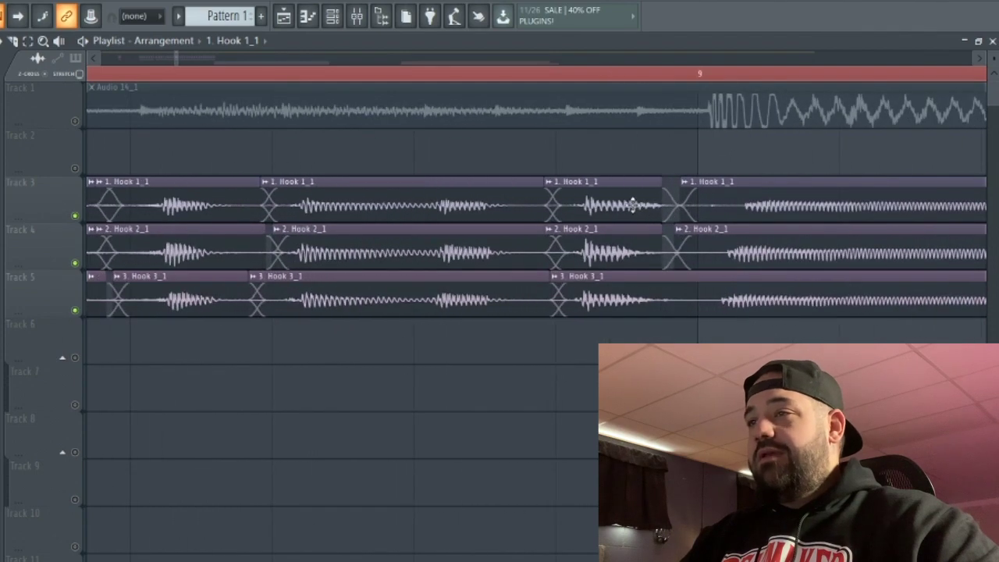
left_click(531, 240)
left_click_drag(532, 241, 535, 239)
left_click_drag(550, 193, 543, 192)
Slice the three hook clips where the vocal ends in bar 9 and delete the silence from Hook 1_1 and Hook 2_1
scroll(531, 195, "down", 3)
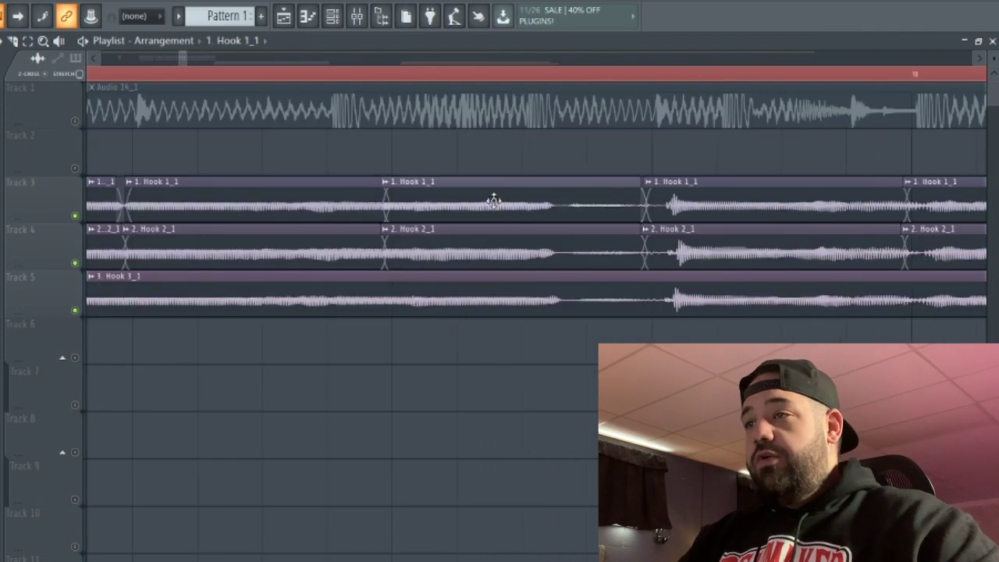
scroll(587, 247, "up", 1)
key("c")
scroll(564, 172, "down", 2)
left_click(607, 258)
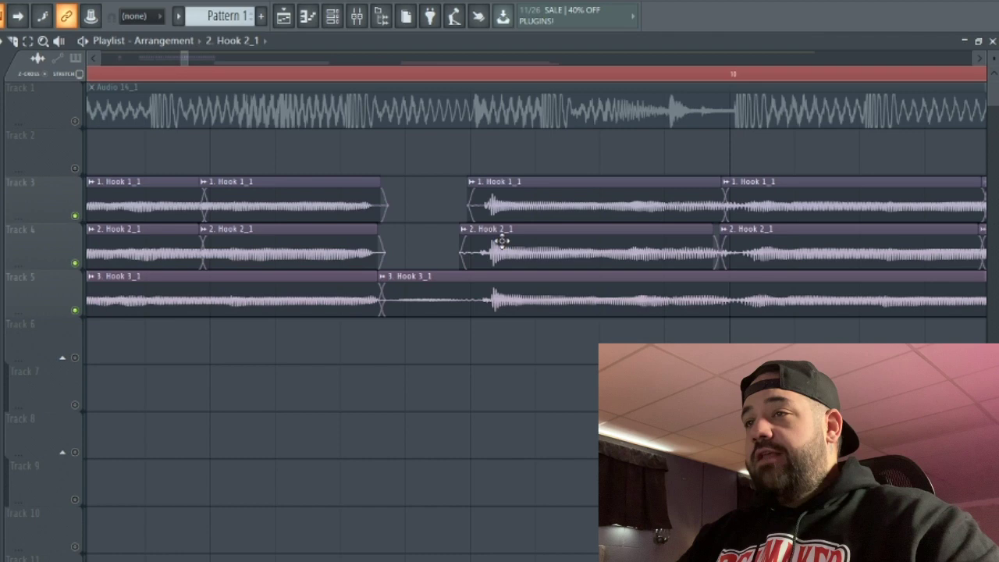
Trim the starts of the Hook 1_1 and Hook 2_1 slices before bar 10 and shift them onto the Hook 3_1 onset
left_click_drag(461, 248, 470, 244)
left_click_drag(468, 210, 511, 194)
left_click_drag(496, 235, 501, 235)
scroll(437, 252, "down", 2)
scroll(660, 242, "up", 3)
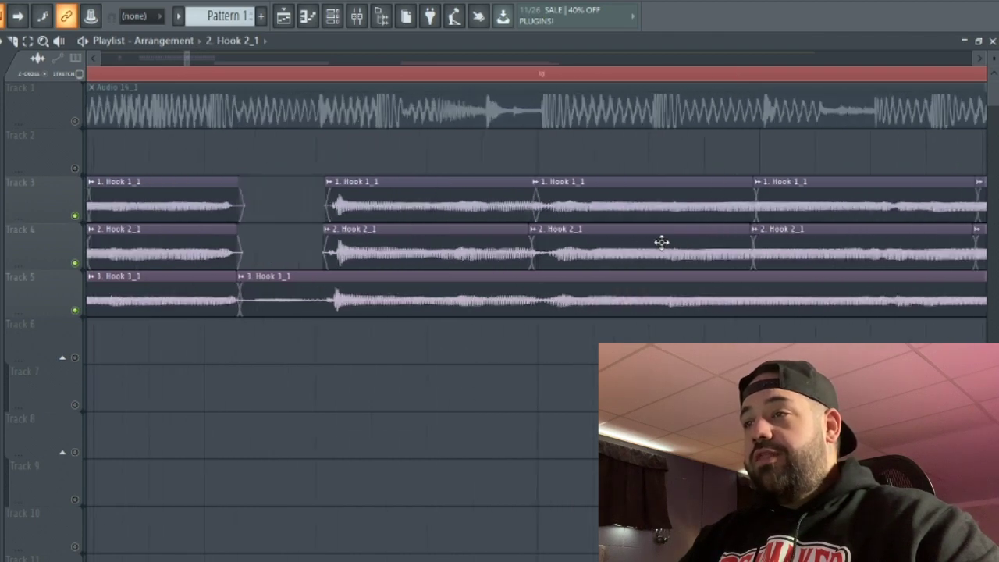
Shorten the Hook 1_1 and Hook 2_1 slices at the vocal's end in bar 10 and align the following slices with Hook 3_1
scroll(593, 244, "down", 3)
scroll(688, 195, "up", 2)
left_click_drag(685, 178, 623, 244)
left_click(659, 239, "ctrl")
scroll(581, 201, "up", 3)
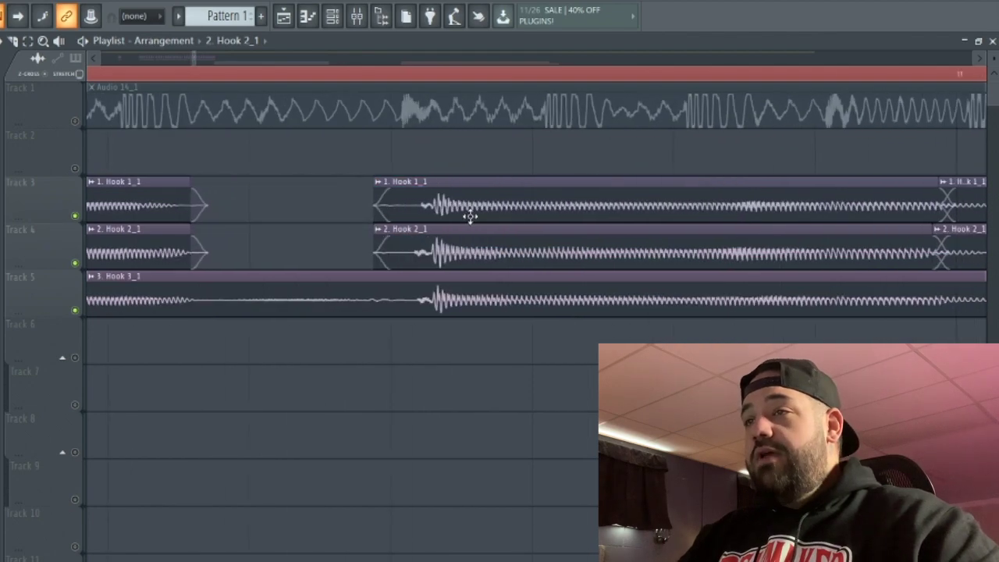
left_click(462, 208)
left_click_drag(446, 243, 453, 246)
Slice and align the remaining hook clips from bar 11 up to bar 13, removing the silent gaps in Hook 1_1 and Hook 2_1
scroll(451, 249, "down", 4)
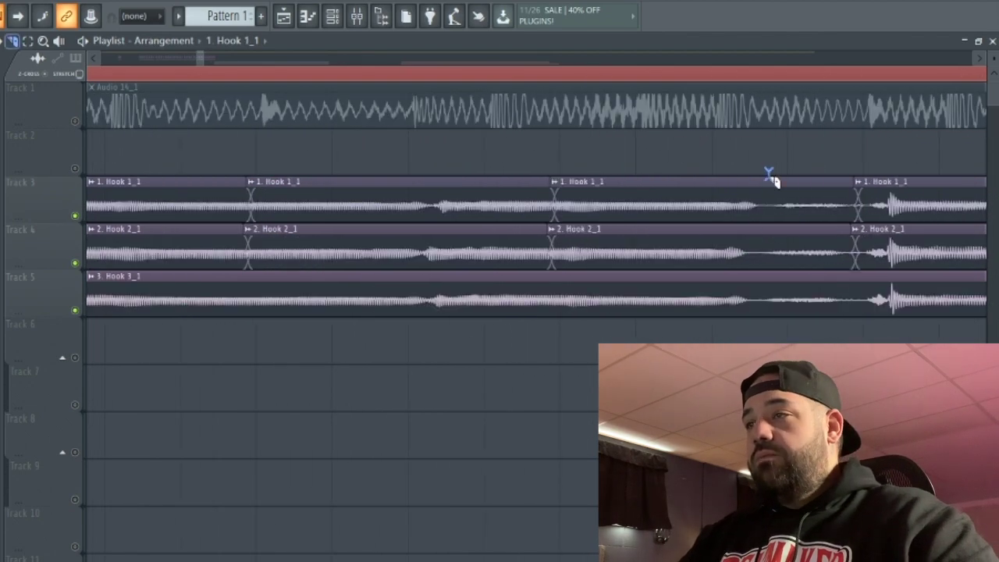
scroll(633, 205, "up", 3)
scroll(503, 219, "down", 5)
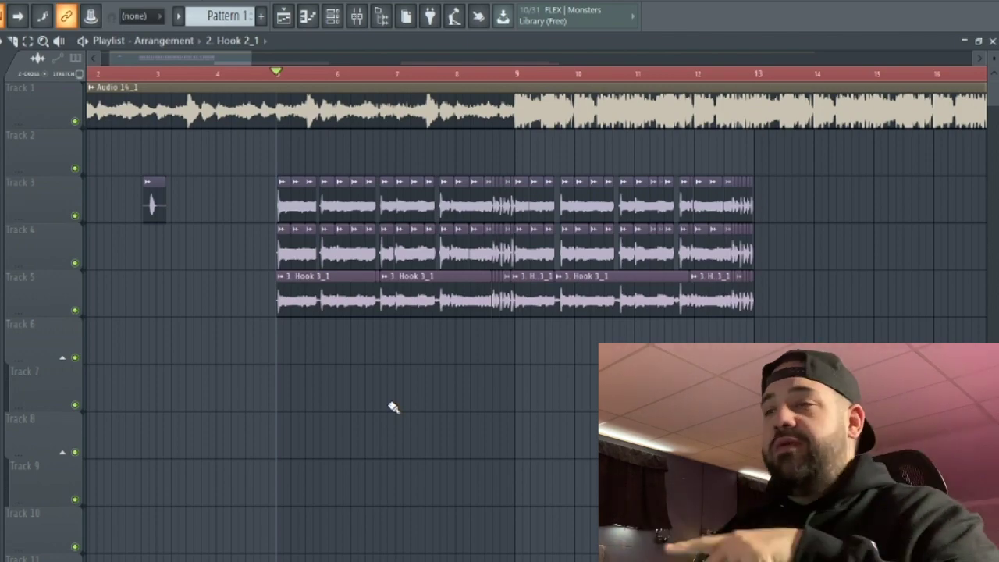
Play back the edited hook with the beat from bar 5 to bar 13 to check the alignment
key("space")
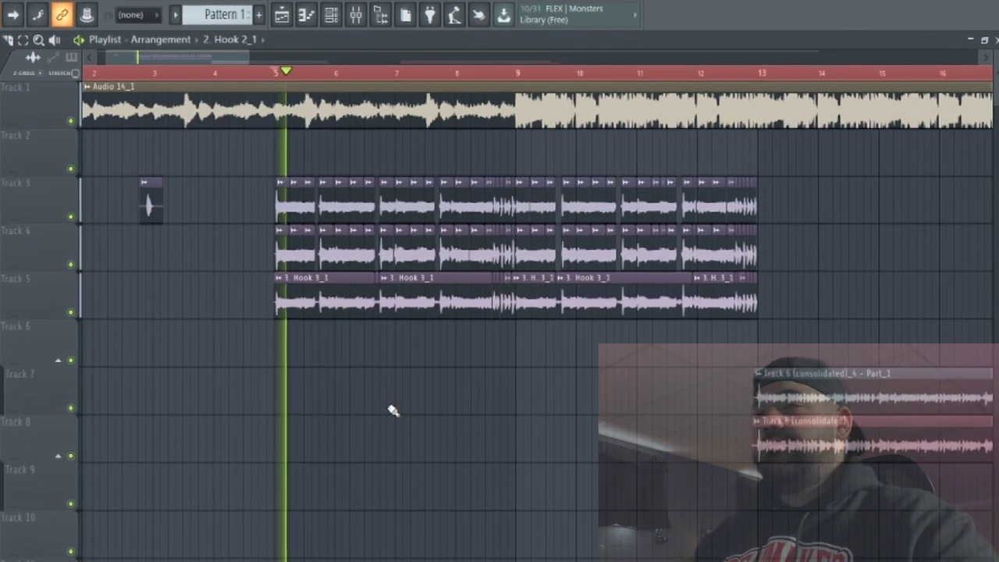
scroll(317, 383, "up", 3)
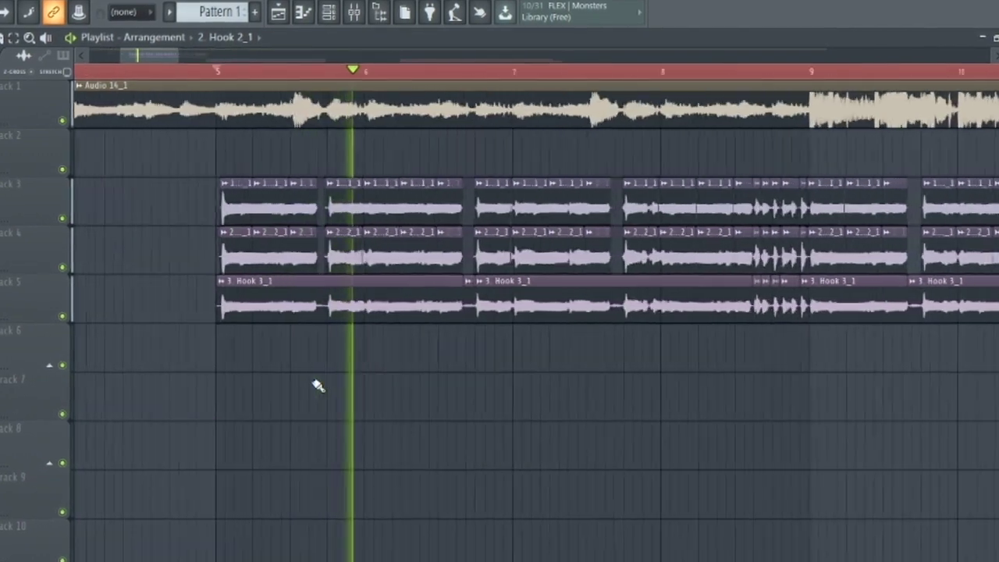
scroll(318, 387, "up", 2)
scroll(317, 387, "down", 2)
scroll(312, 386, "down", 2)
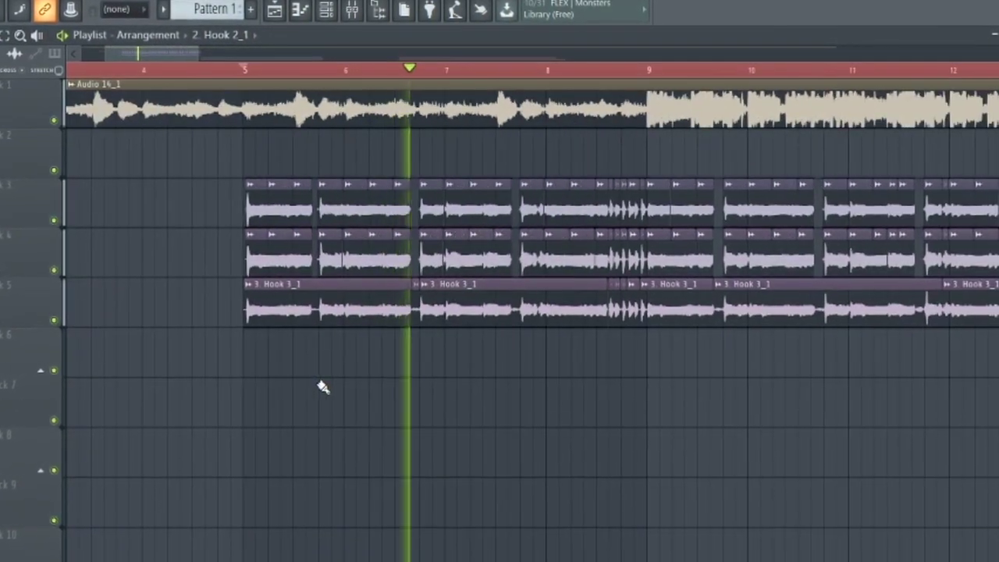
scroll(328, 385, "down", 3)
scroll(339, 386, "up", 3)
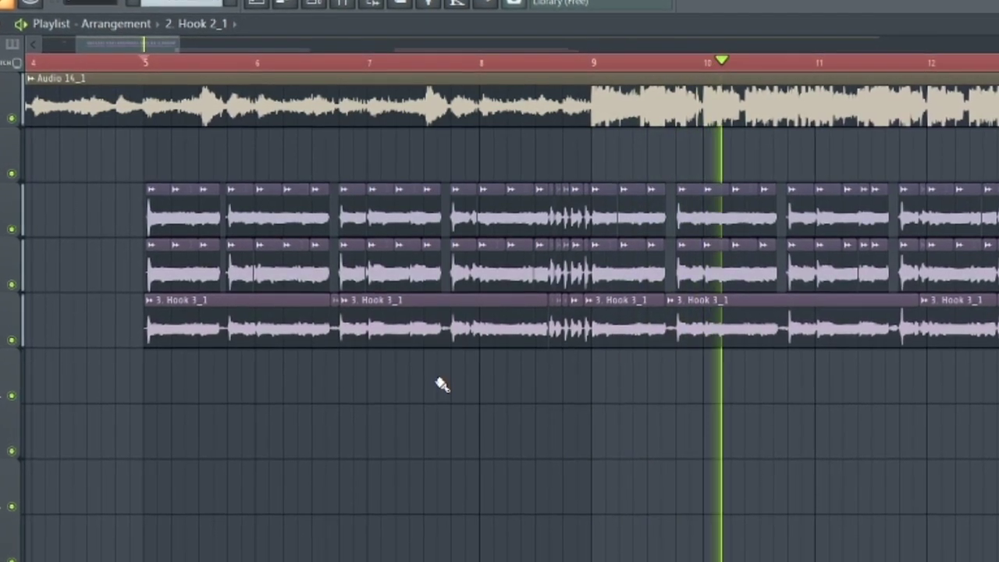
scroll(441, 383, "down", 2)
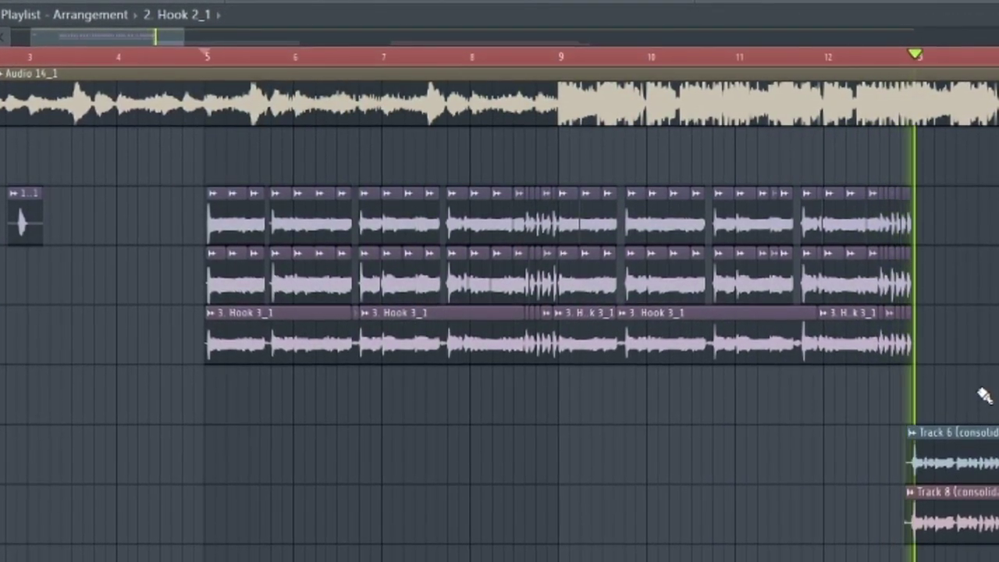
key("space")
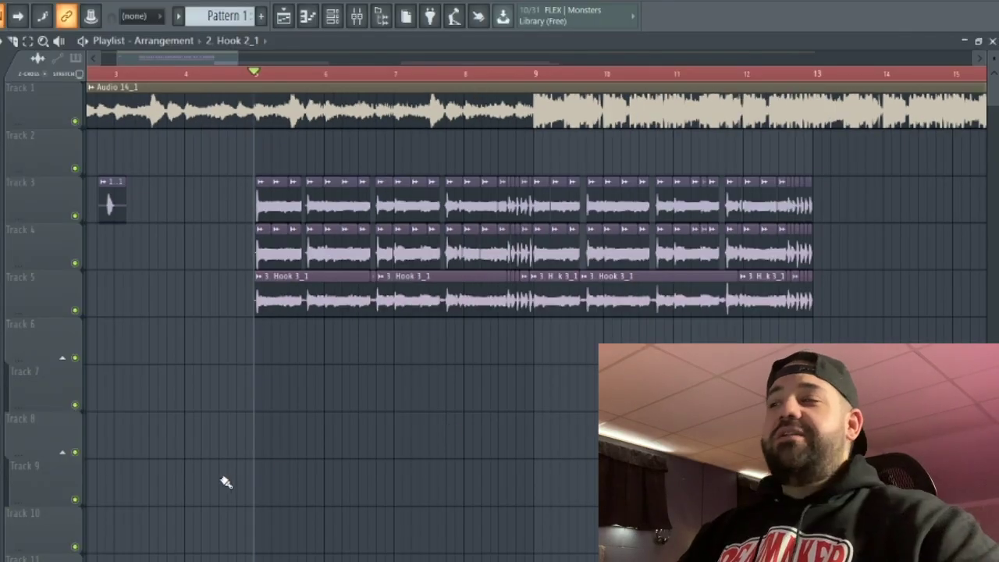
Trim the silent start of the Track 8 (consolidated) verse clip to just before the first vocal near bar 13
scroll(225, 482, "down", 4)
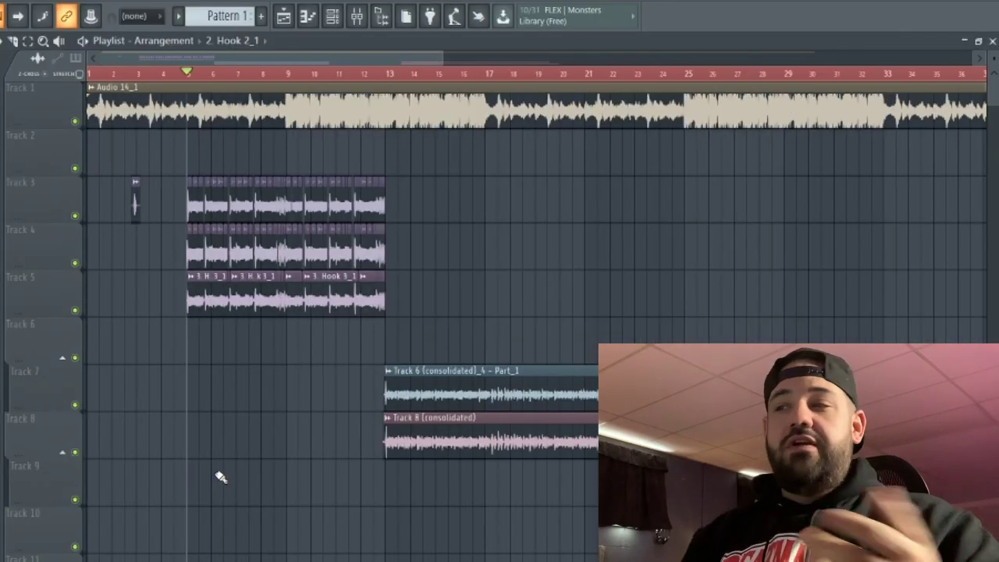
scroll(283, 416, "up", 1)
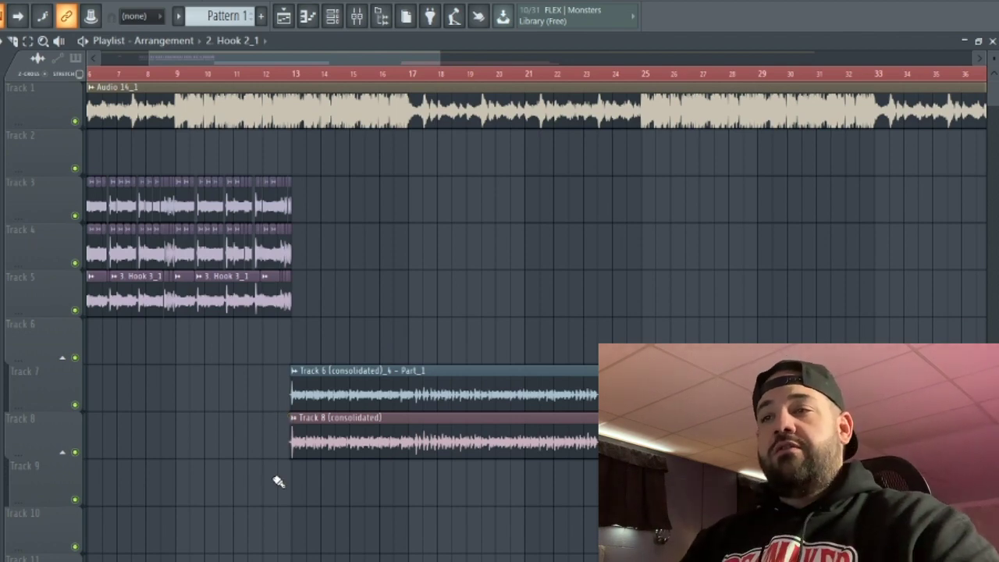
scroll(289, 441, "up", 5)
mouse_move(284, 438)
left_mouse_down()
mouse_move(302, 433)
mouse_move(293, 437)
left_mouse_up()
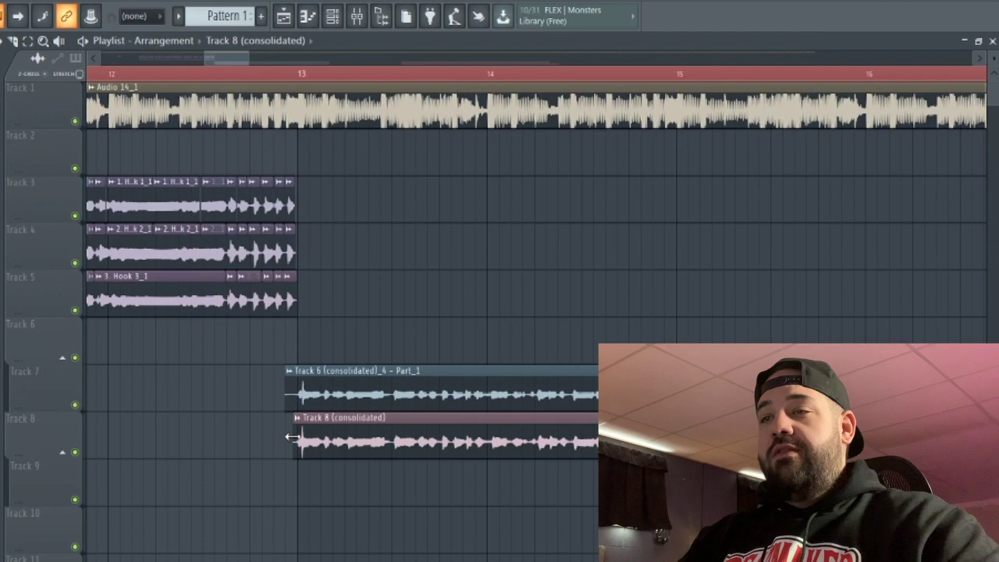
Chop the Track 8 (consolidated) verse clip into one-beat slices
scroll(290, 438, "up", 3)
right_click(280, 425)
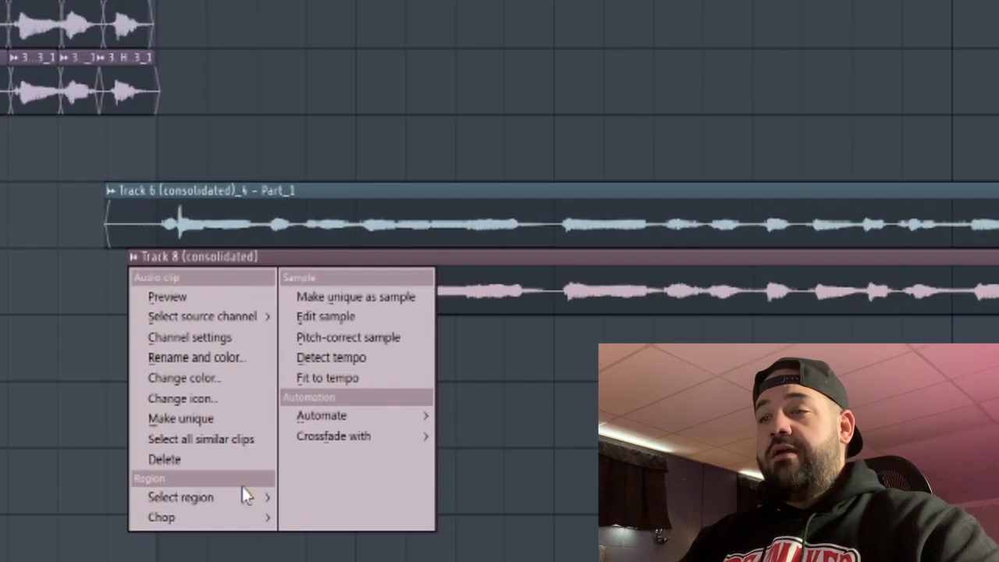
mouse_move(257, 561)
left_click(399, 247)
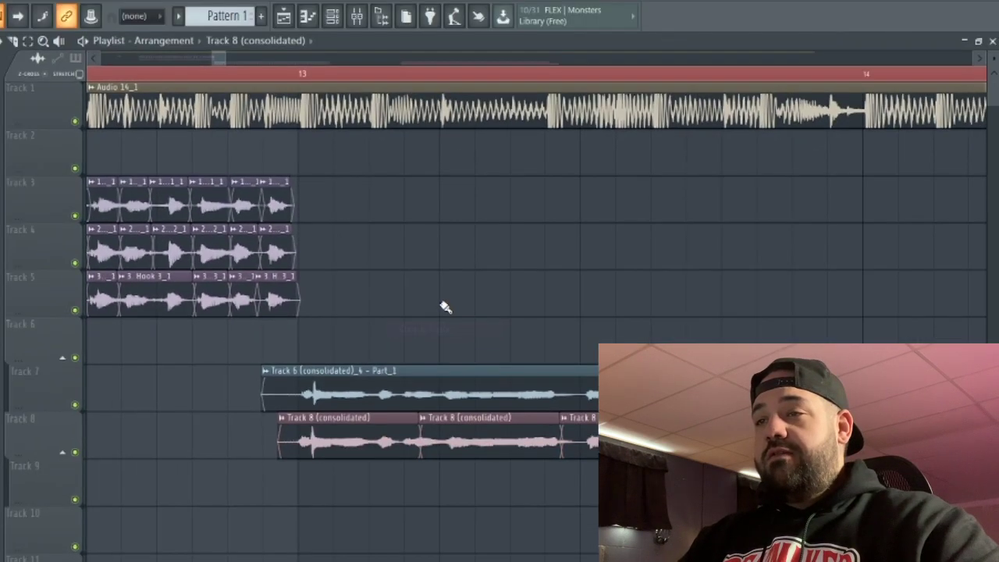
scroll(445, 307, "down", 5)
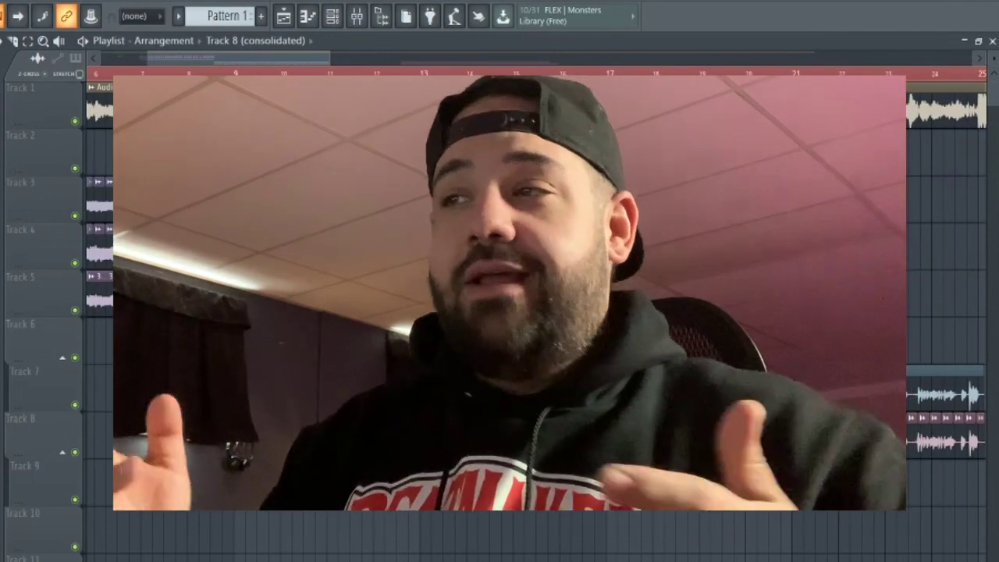